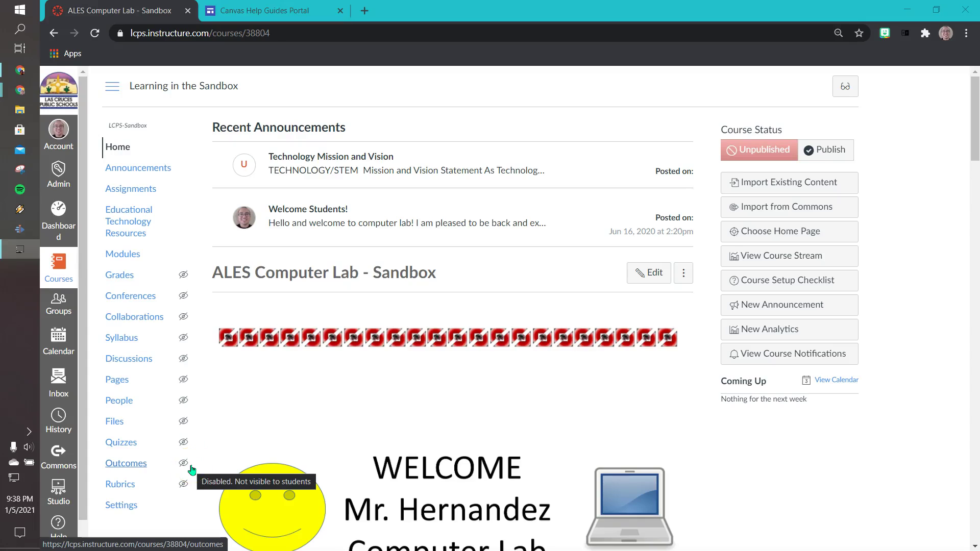
# Go to the course's Settings
pyautogui.click(218, 443)
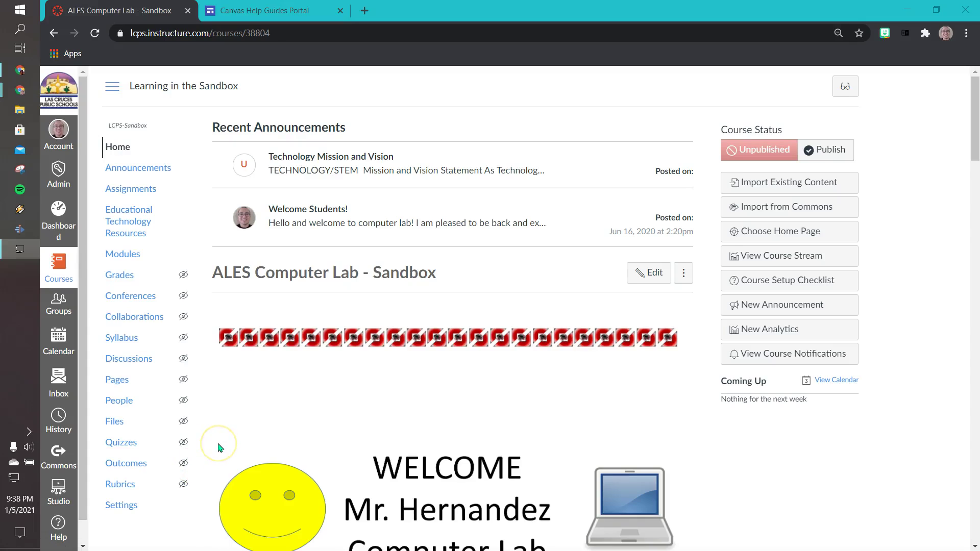
pyautogui.click(247, 416)
pyautogui.click(261, 361)
pyautogui.click(275, 357)
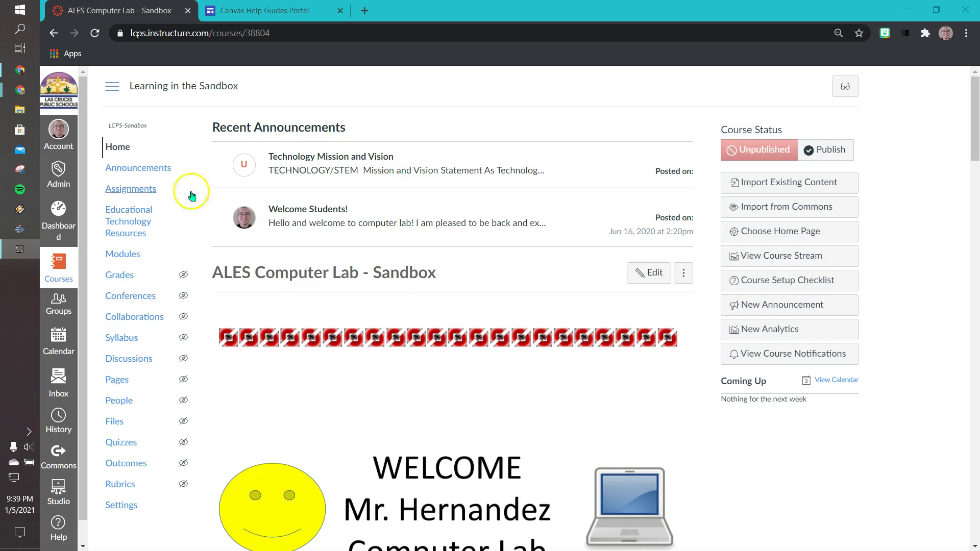
pyautogui.click(127, 506)
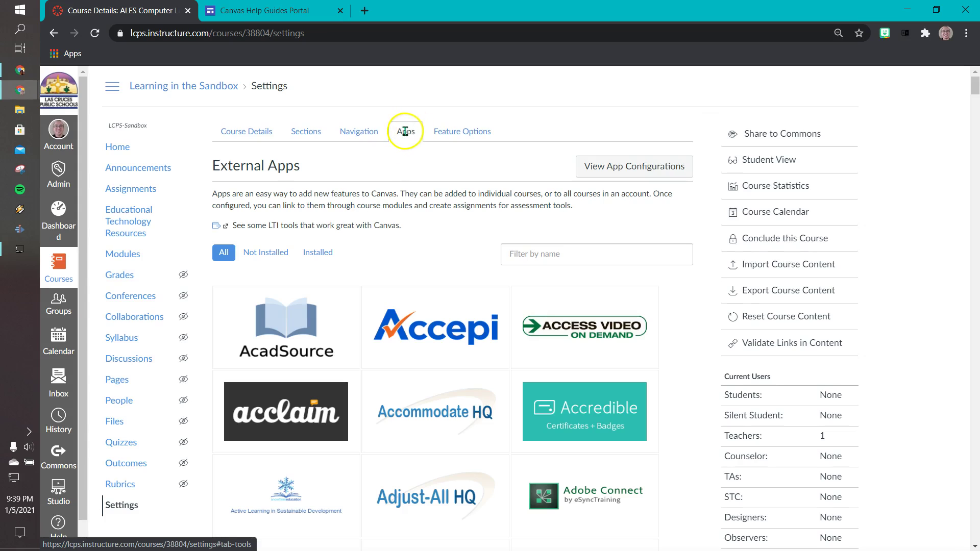
# Filter the course's apps by 'redirect' and open the Redirect Tool details
pyautogui.click(573, 253)
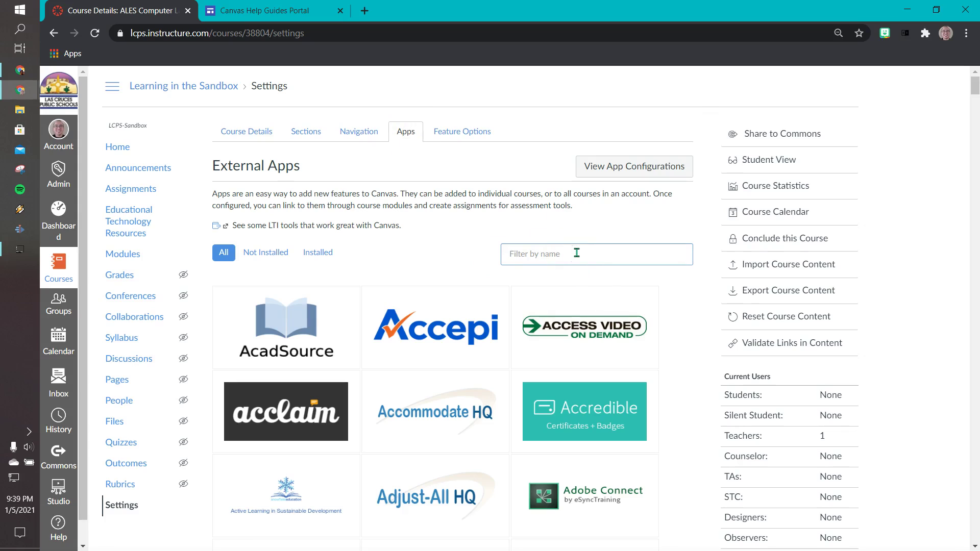
pyautogui.write('redire')
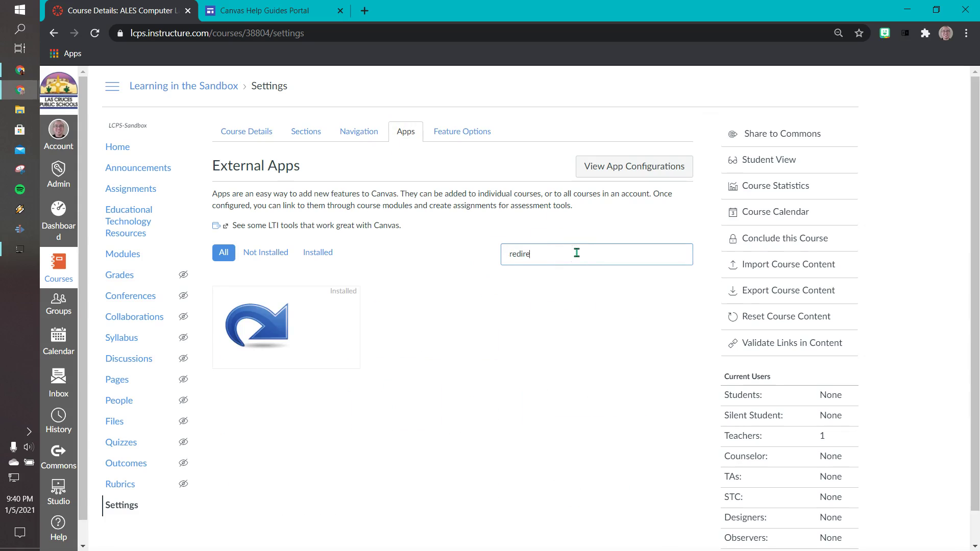
pyautogui.write('ct')
pyautogui.moveTo(232, 296)
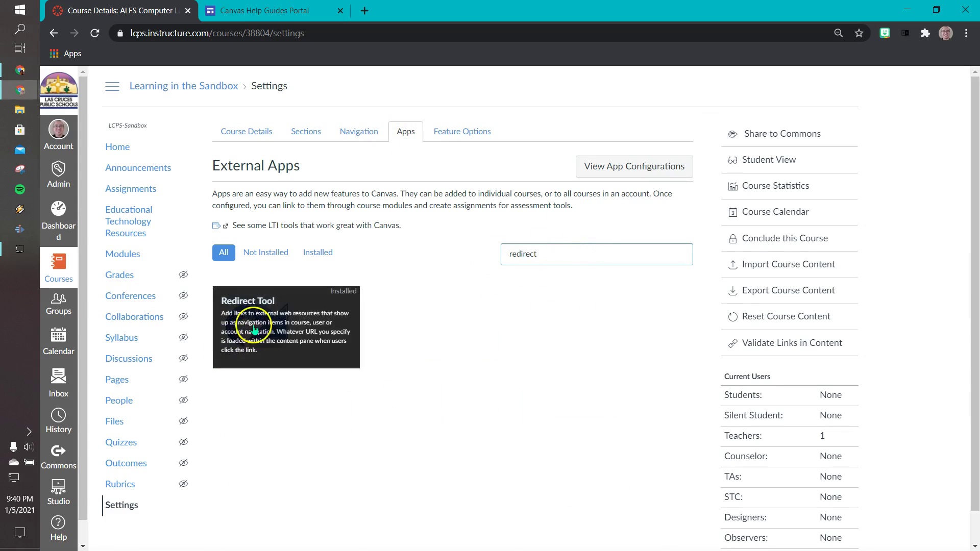
pyautogui.click(253, 329)
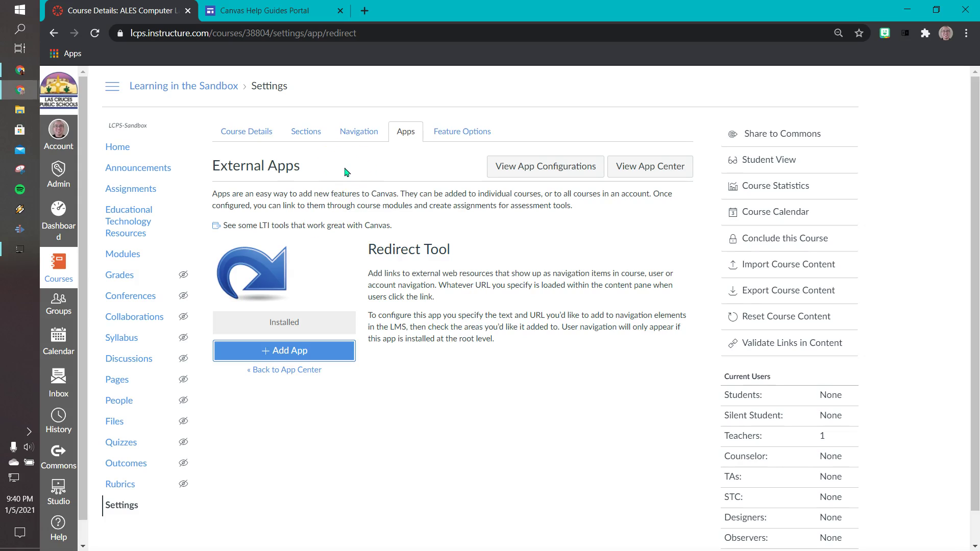
# Copy the Canvas Help Guides Portal address from its tab and return to the Canvas tab
pyautogui.click(300, 32)
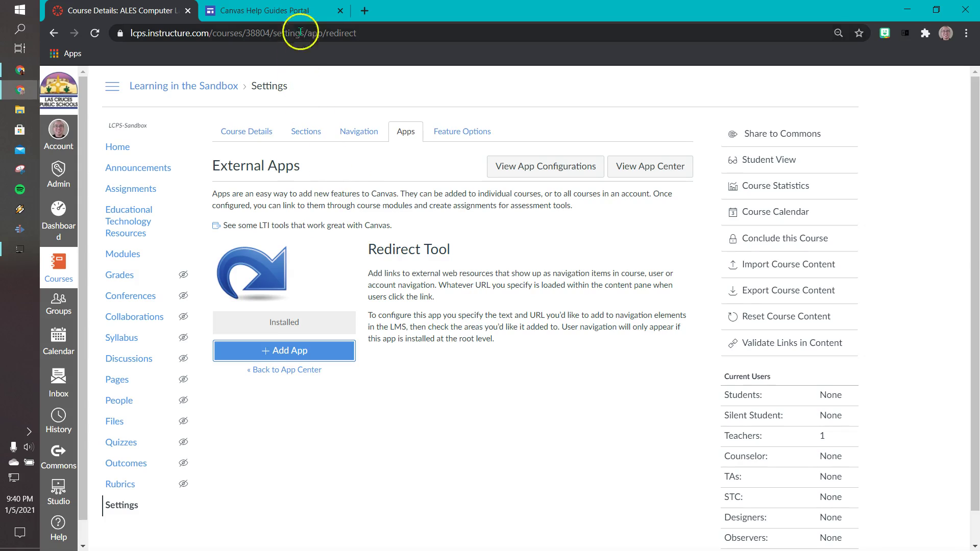
pyautogui.click(281, 12)
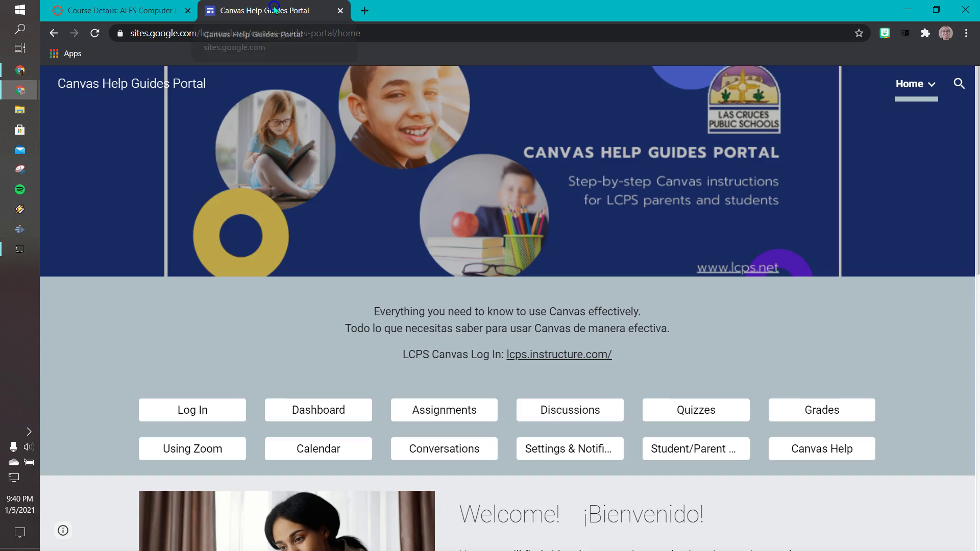
pyautogui.click(387, 35)
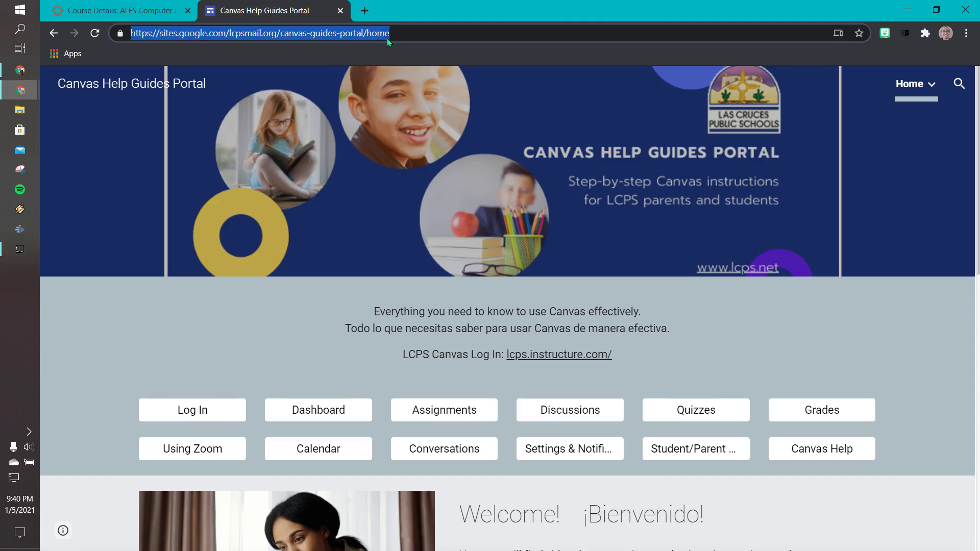
pyautogui.click(140, 9)
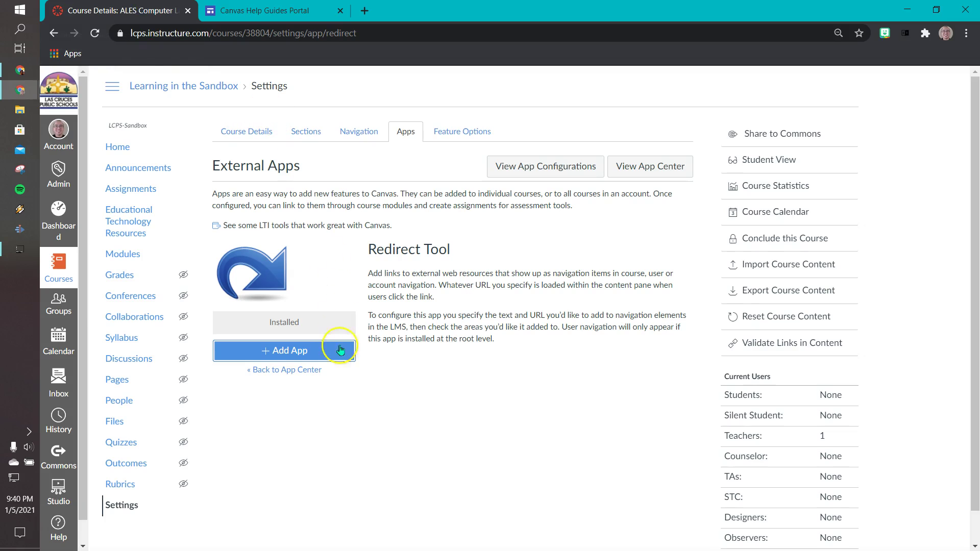
# Add a redirect app named 'LCPS Canvas Help' with the pasted portal URL as its redirect
pyautogui.click(283, 352)
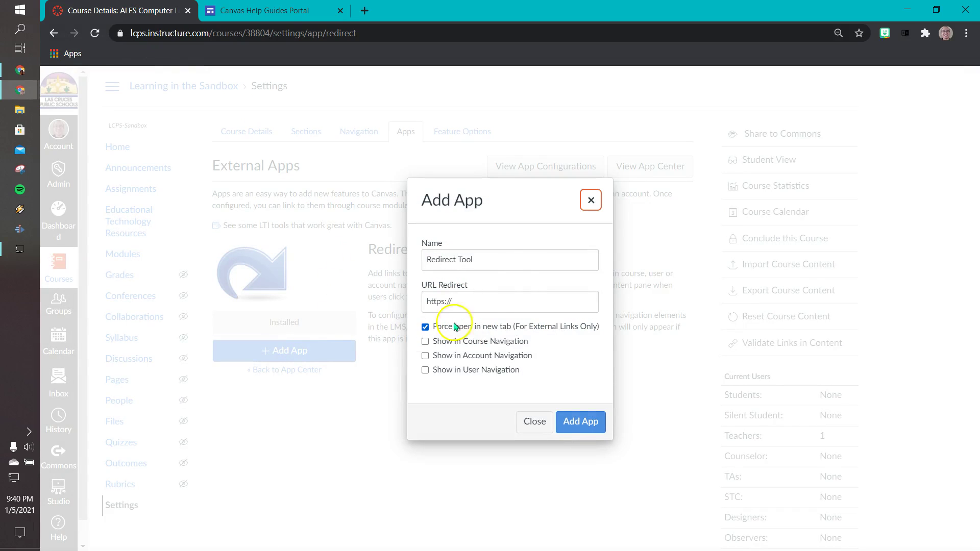
pyautogui.click(506, 260)
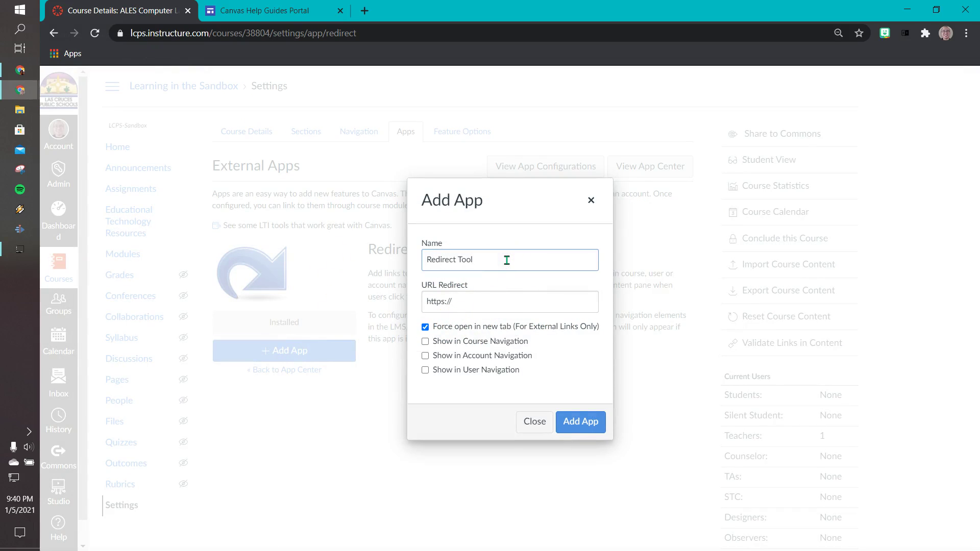
pyautogui.press('BackSpace')
pyautogui.press('BackSpace')
pyautogui.press('BackSpace')
pyautogui.press('BackSpace')
pyautogui.press('BackSpace')
pyautogui.press('BackSpace')
pyautogui.press('BackSpace')
pyautogui.press('BackSpace')
pyautogui.press('BackSpace')
pyautogui.press('BackSpace')
pyautogui.press('BackSpace')
pyautogui.press('BackSpace')
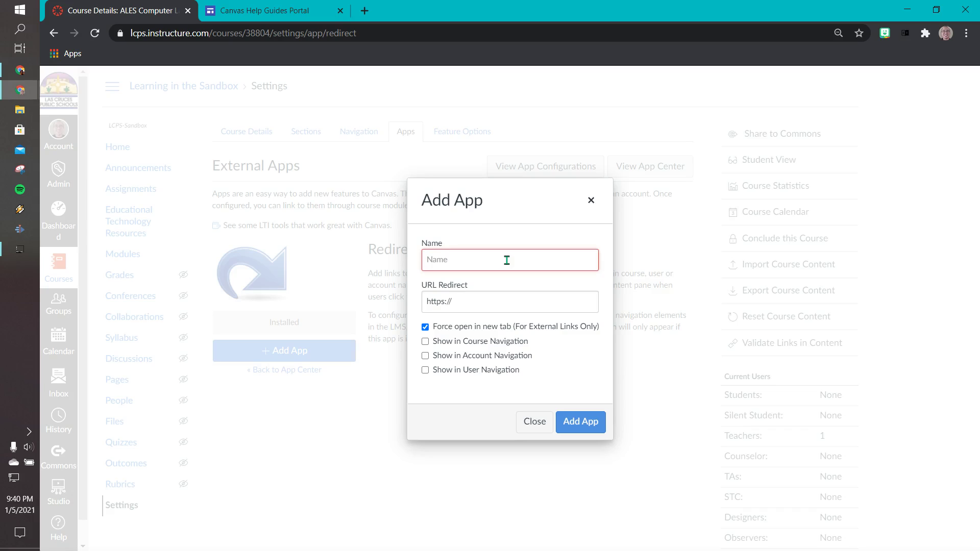
pyautogui.write('LCP')
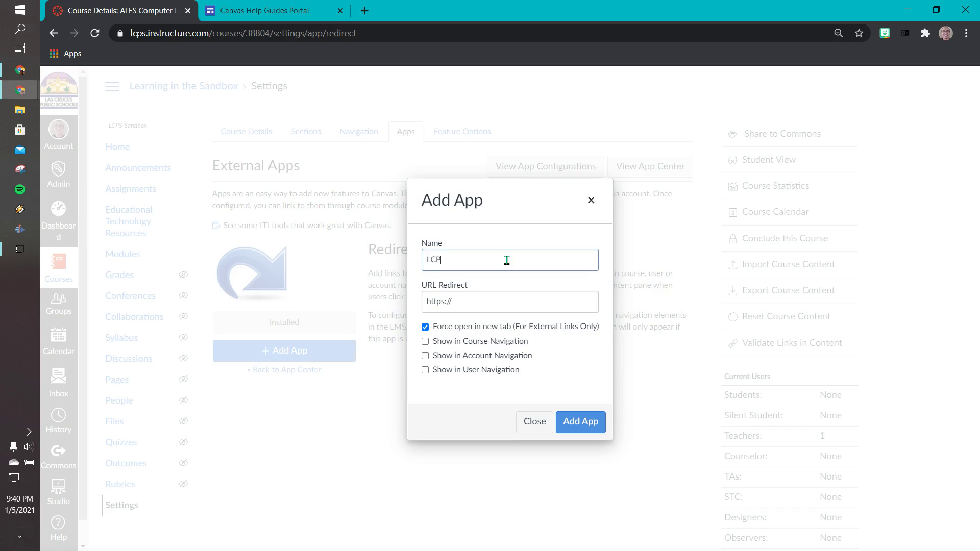
pyautogui.write('S Canvas Help')
pyautogui.click(490, 301)
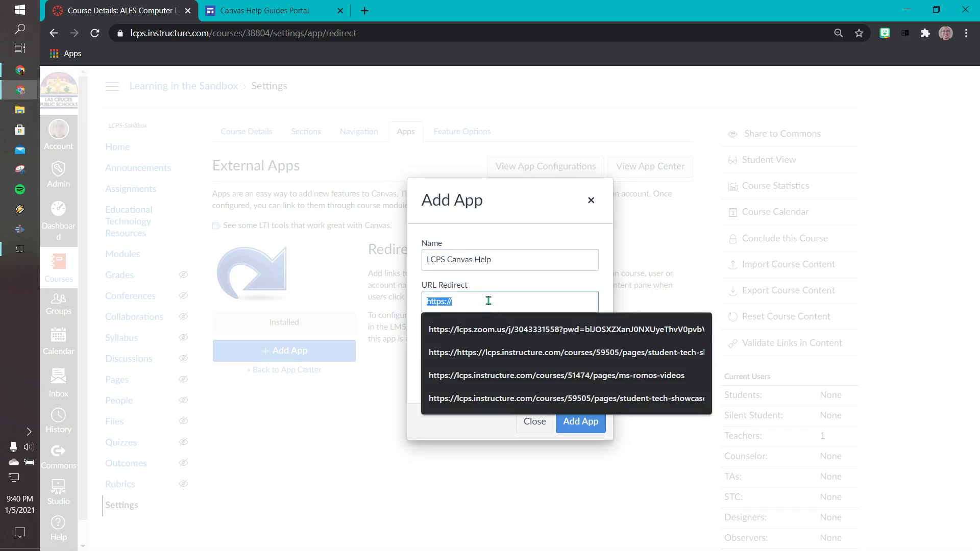
pyautogui.press('BackSpace')
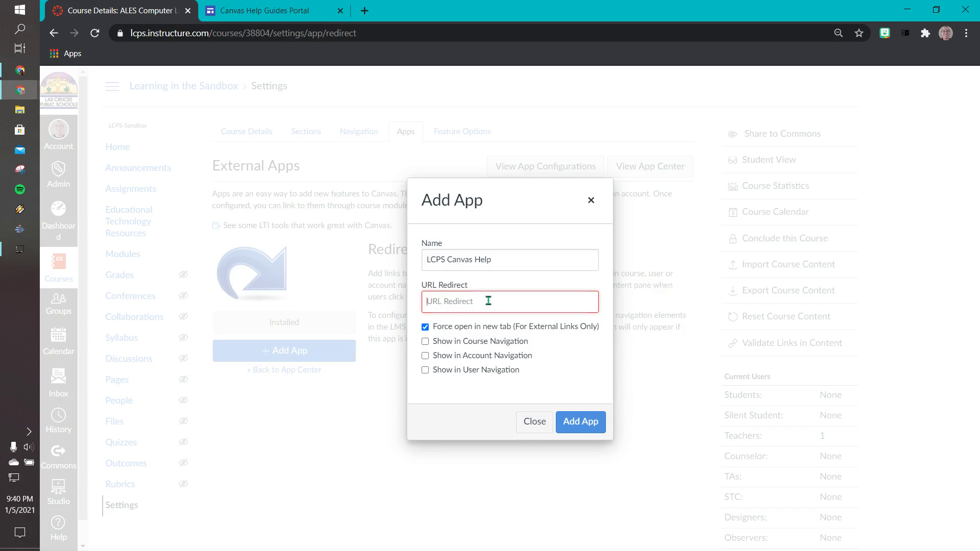
pyautogui.hotkey('ctrl', 'v')
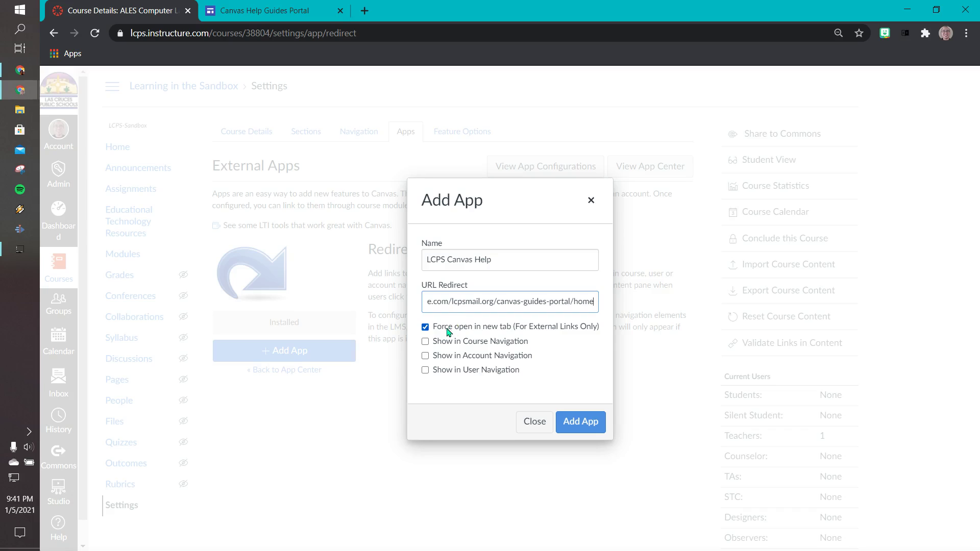
# Leave 'Force open in new tab' checked and tick 'Show in Course Navigation'
pyautogui.click(426, 328)
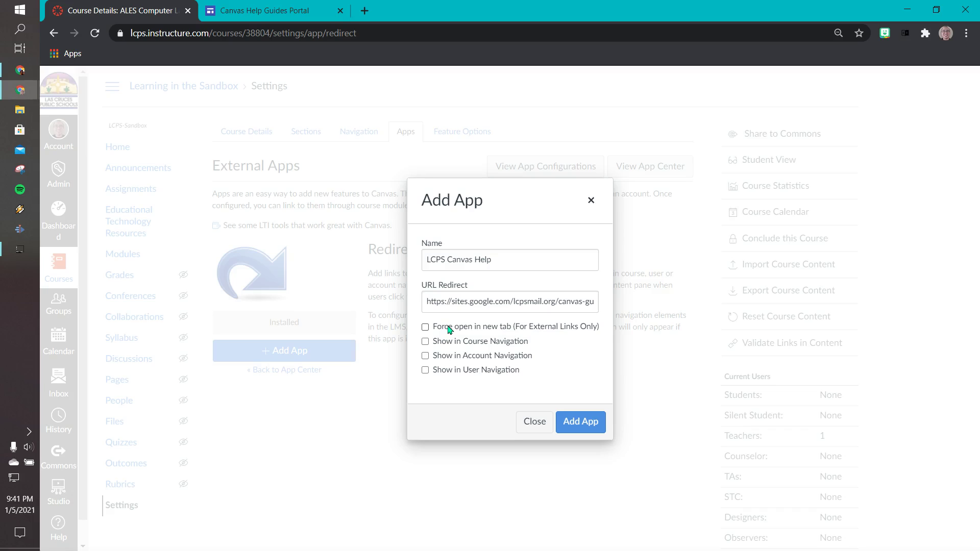
pyautogui.click(427, 329)
pyautogui.click(426, 328)
pyautogui.click(426, 328)
pyautogui.click(425, 343)
# Save the LCPS Canvas Help app and find its new link in the Home page sidebar
pyautogui.click(582, 424)
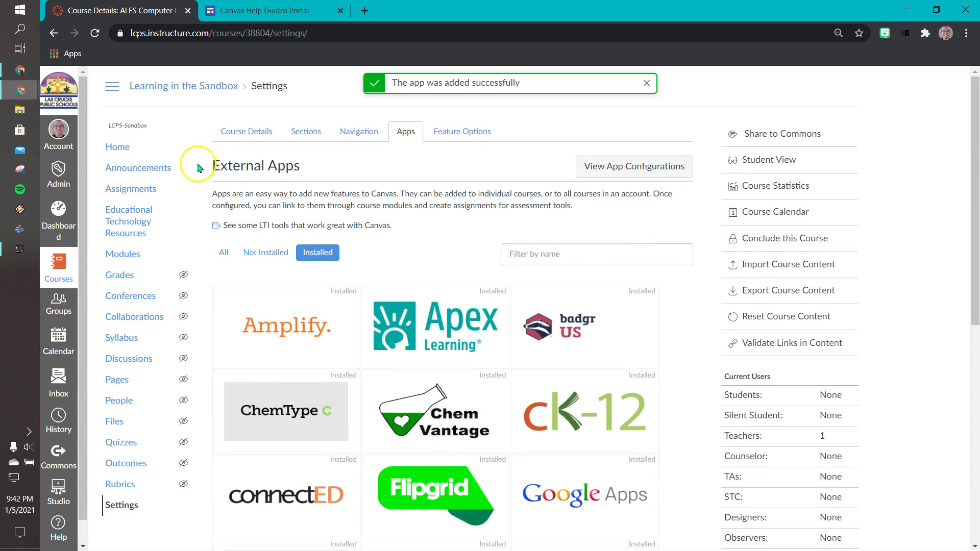
pyautogui.click(121, 148)
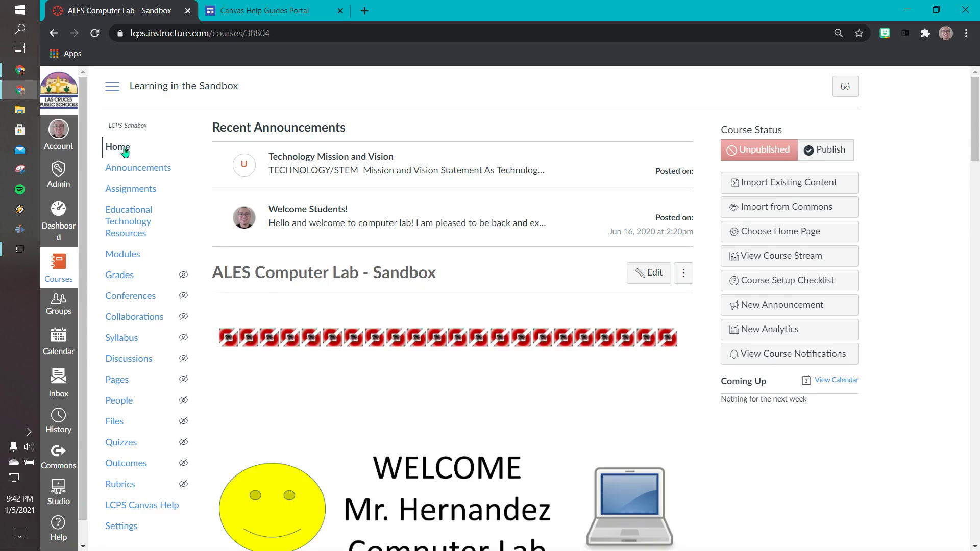
pyautogui.scroll(-1, 153, 237)
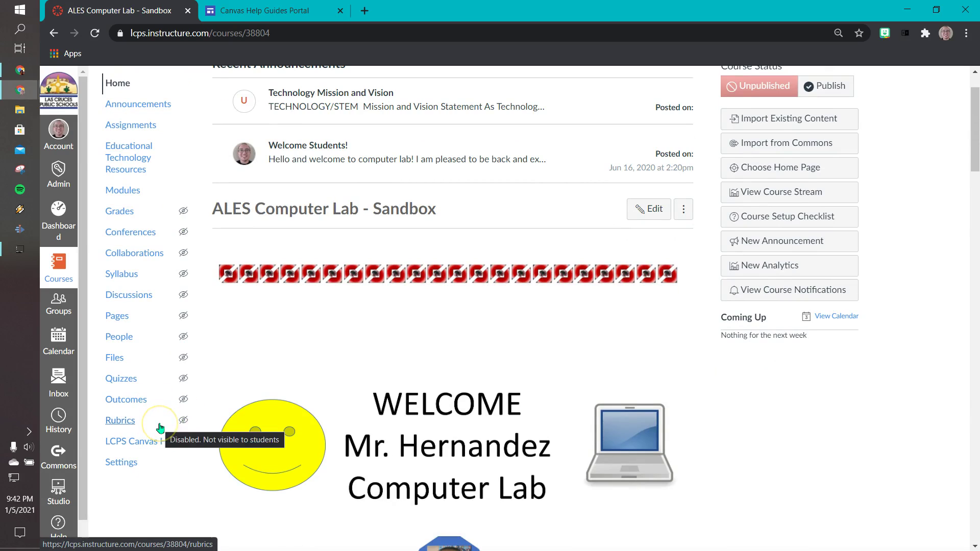
pyautogui.click(163, 446)
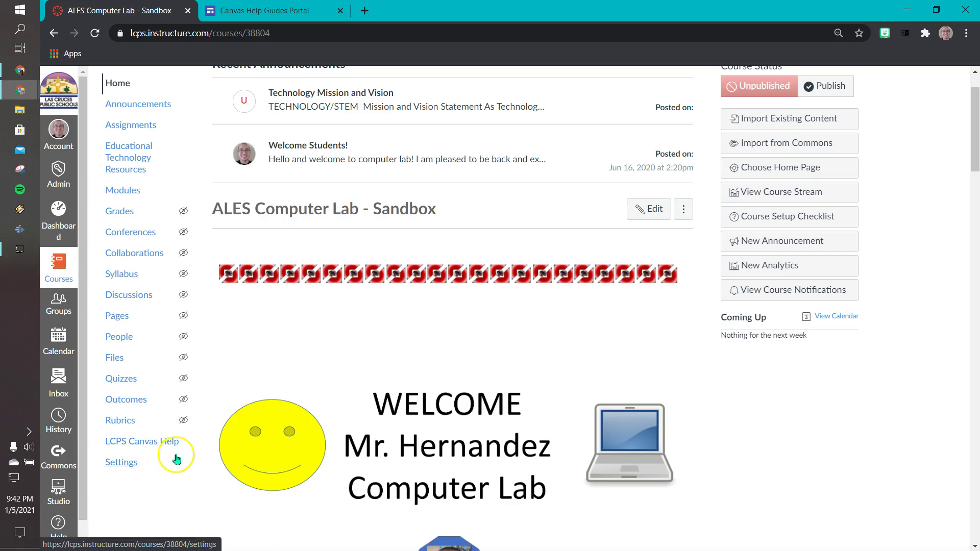
# In Settings > Navigation, drag LCPS Canvas Help to sit right after Modules
pyautogui.click(131, 463)
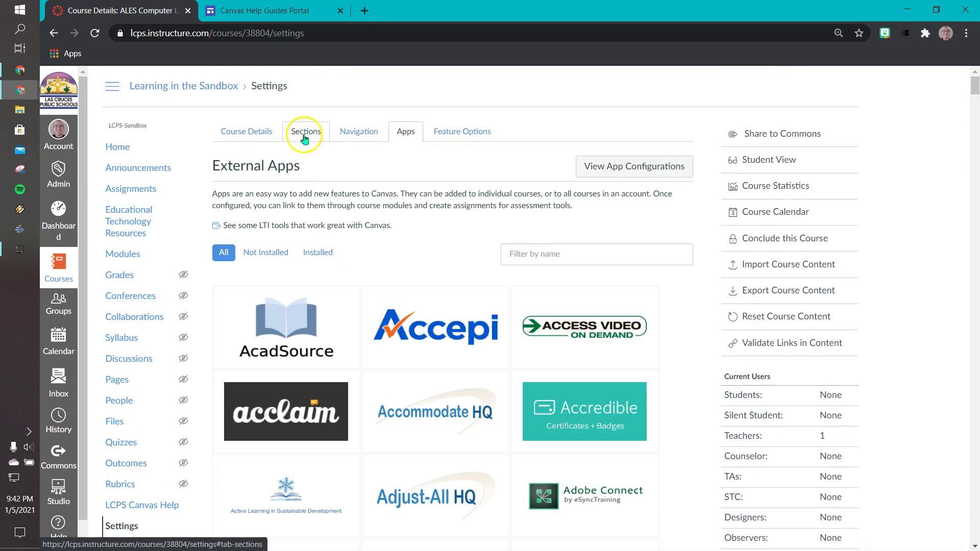
pyautogui.click(342, 133)
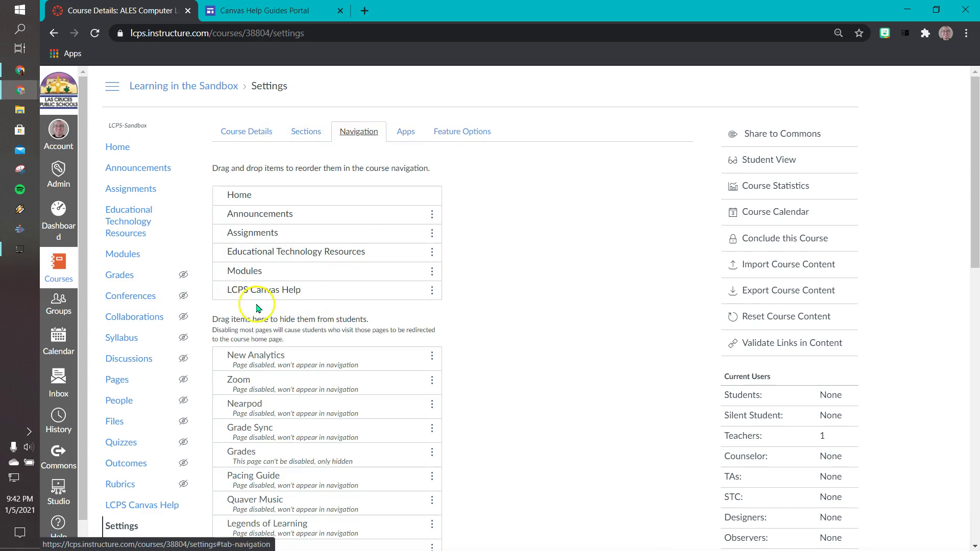
pyautogui.moveTo(255, 291); pyautogui.dragTo(288, 297)
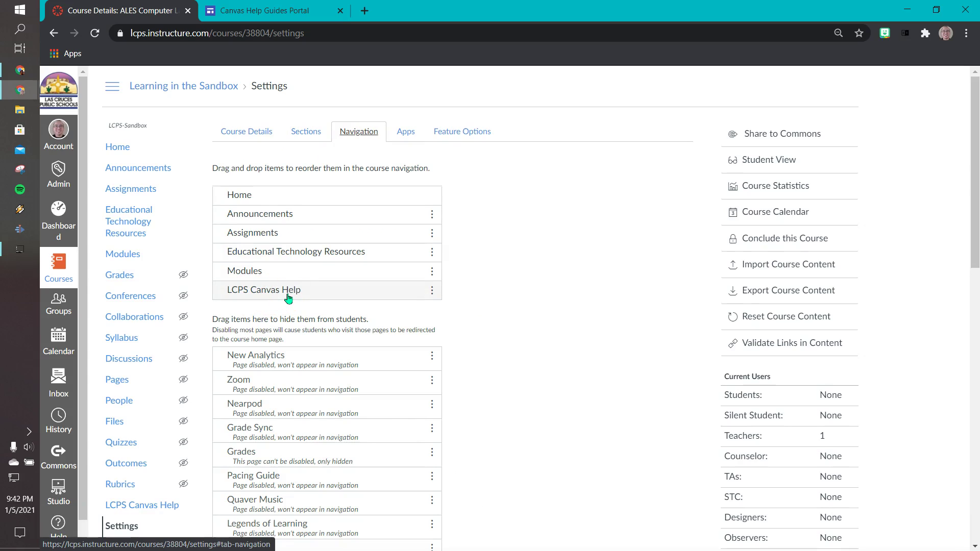
pyautogui.scroll(-4, 184, 342)
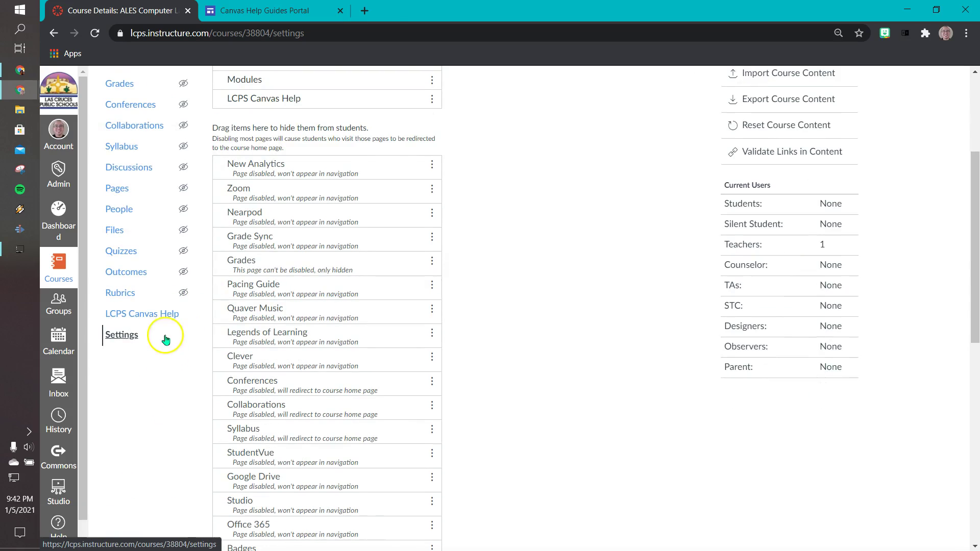
pyautogui.scroll(4, 182, 306)
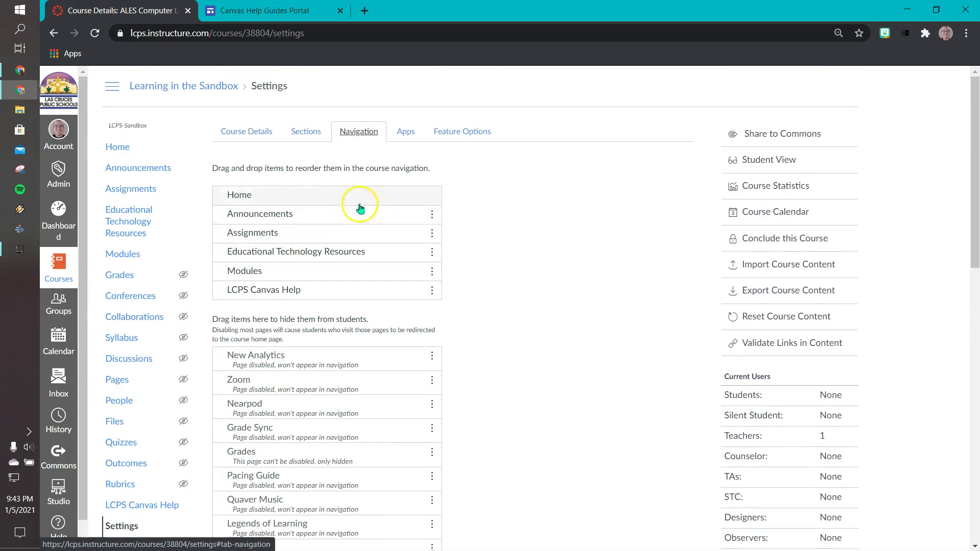
# Open LCPS Canvas Help from the course nav, launch the portal in a new tab, then close those tabs
pyautogui.click(122, 153)
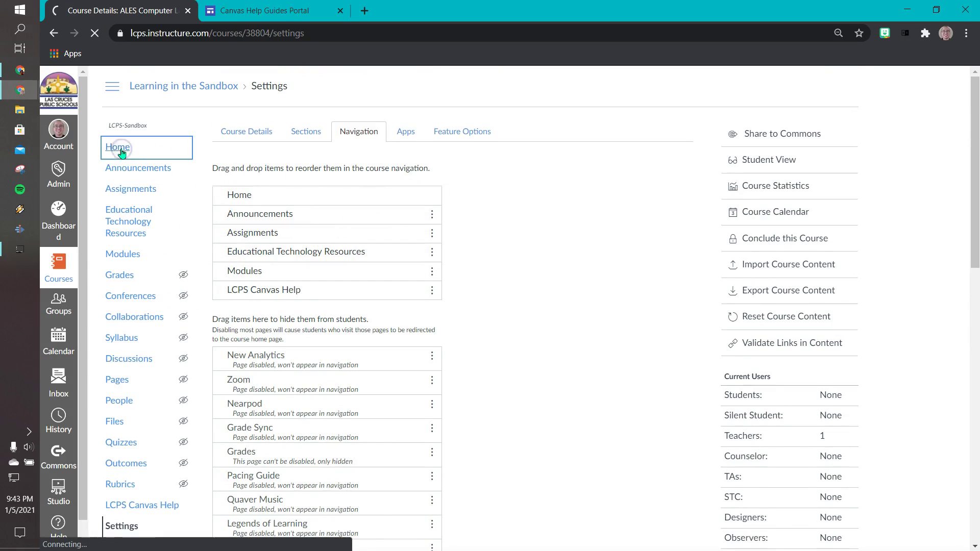
pyautogui.scroll(-4, 168, 212)
pyautogui.scroll(1, 184, 204)
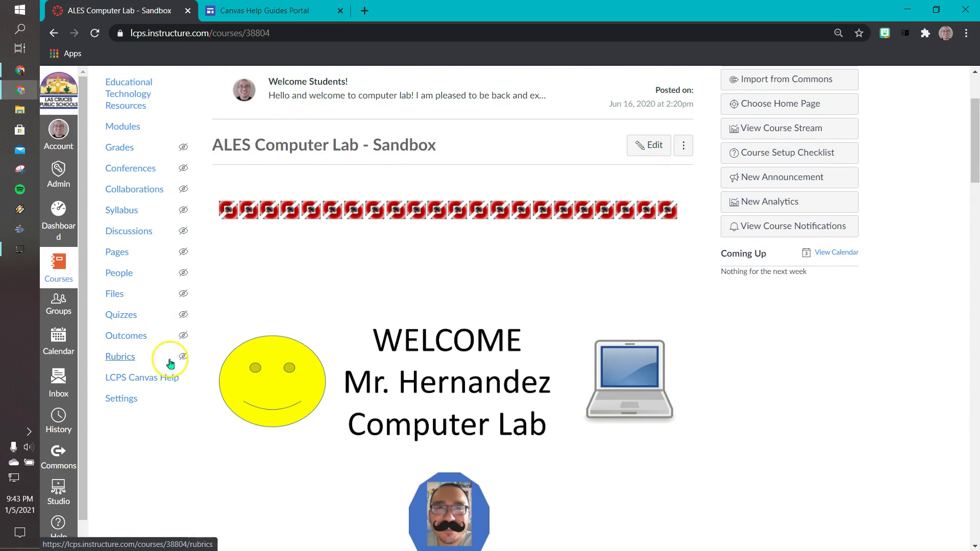
pyautogui.click(145, 380)
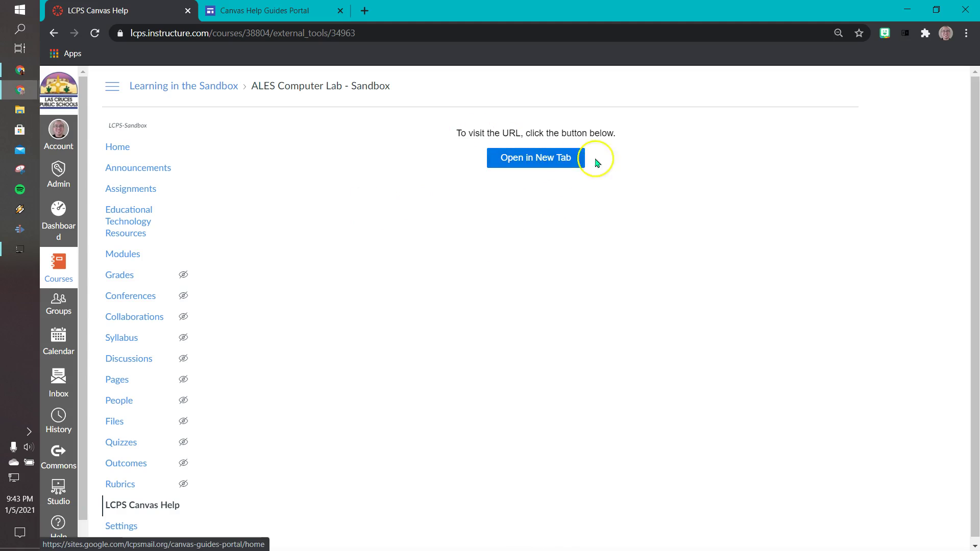
pyautogui.click(540, 162)
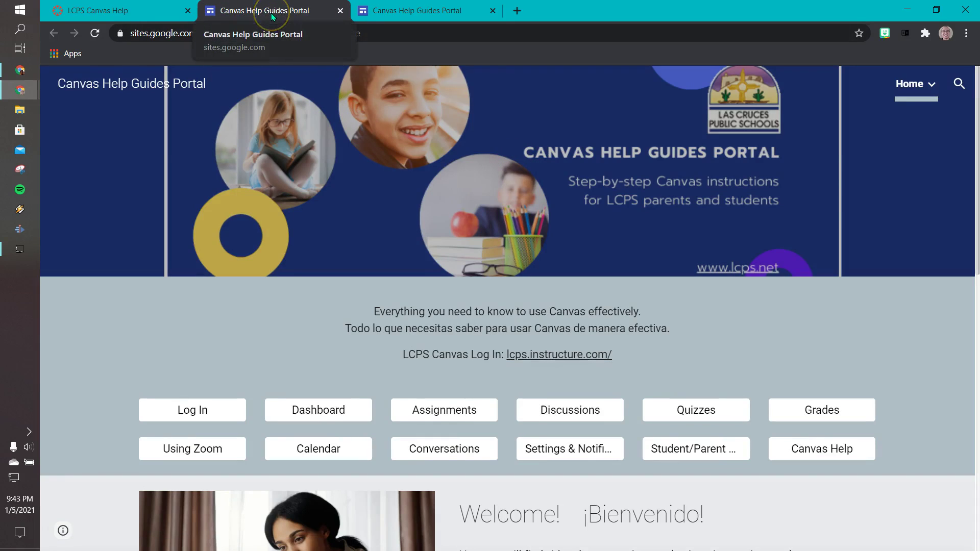
pyautogui.click(340, 10)
pyautogui.click(340, 11)
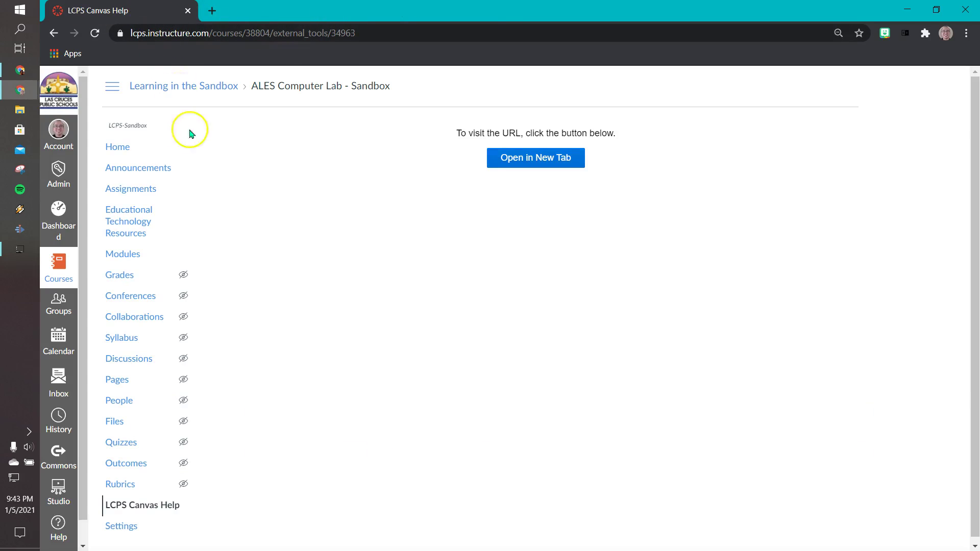
# Load the course Home page and scroll through its welcome banner and office hours
pyautogui.click(117, 148)
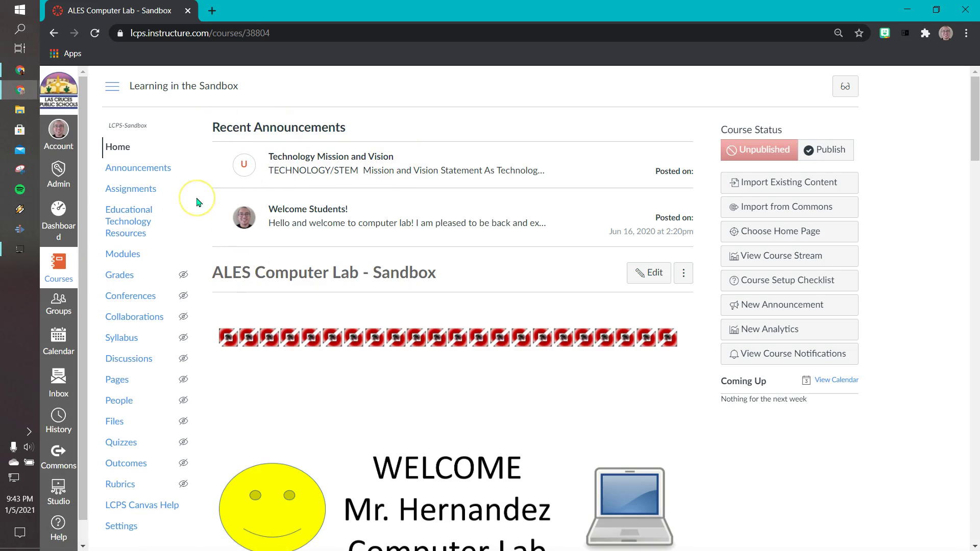
pyautogui.scroll(-5, 390, 236)
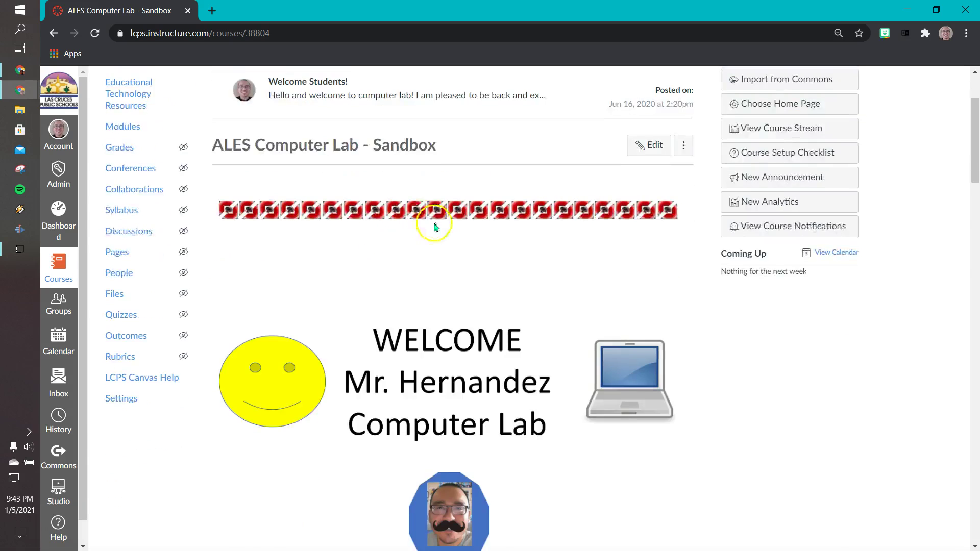
pyautogui.scroll(-3, 380, 222)
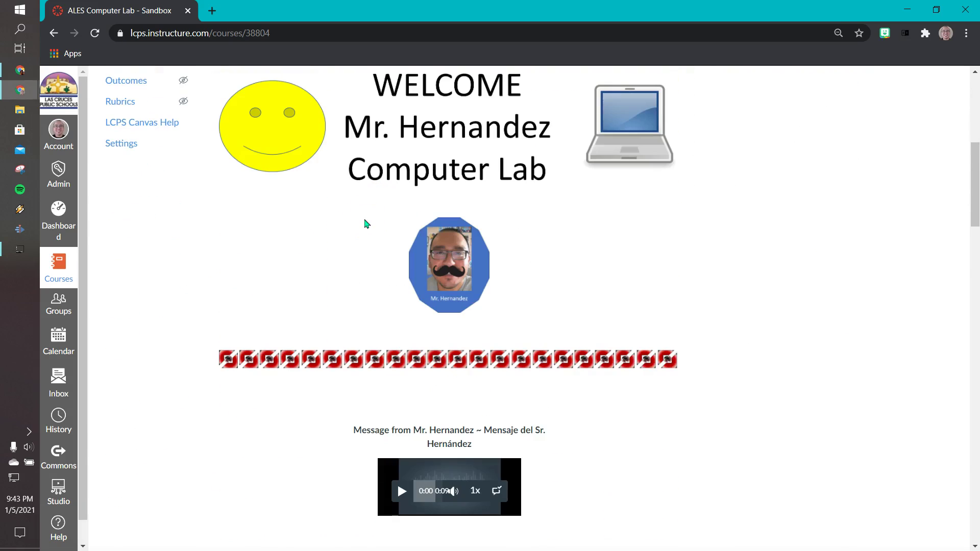
pyautogui.scroll(-7, 362, 209)
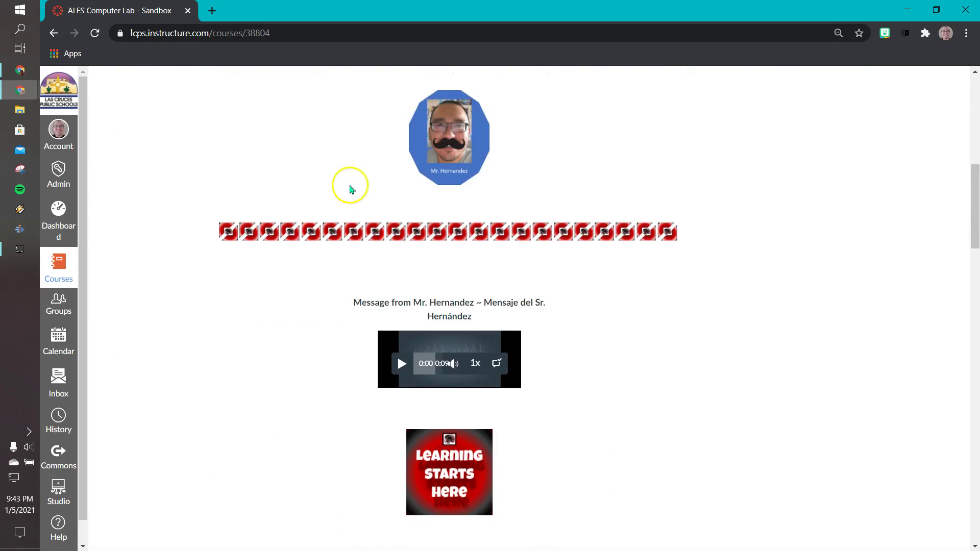
pyautogui.scroll(-6, 352, 189)
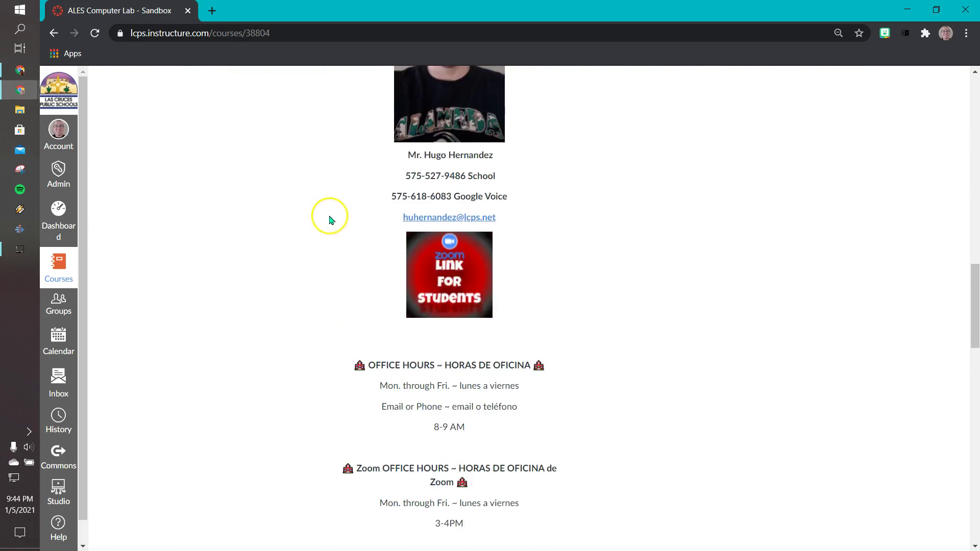
pyautogui.scroll(15, 328, 219)
pyautogui.scroll(6, 328, 220)
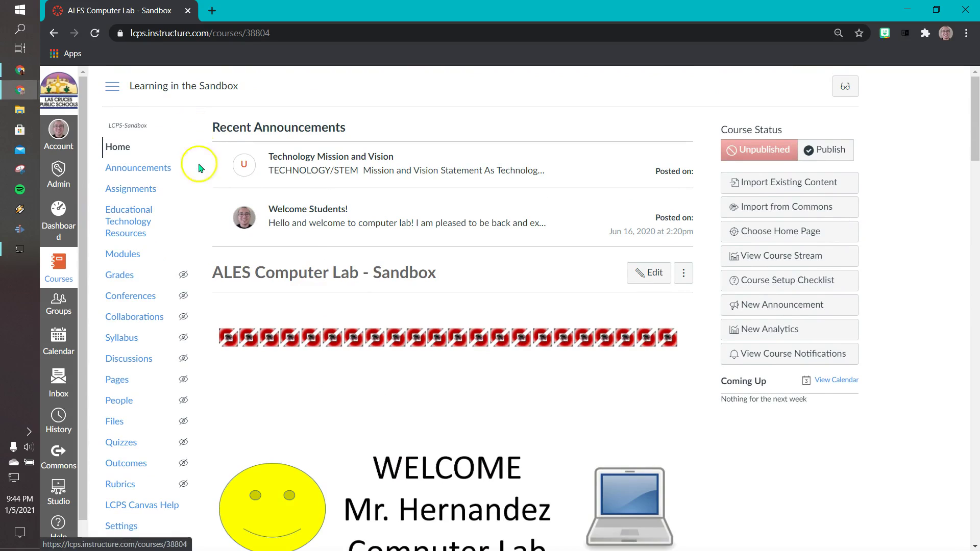
# Create a new course page from View All Pages and title it 'Practice Page'
pyautogui.click(125, 378)
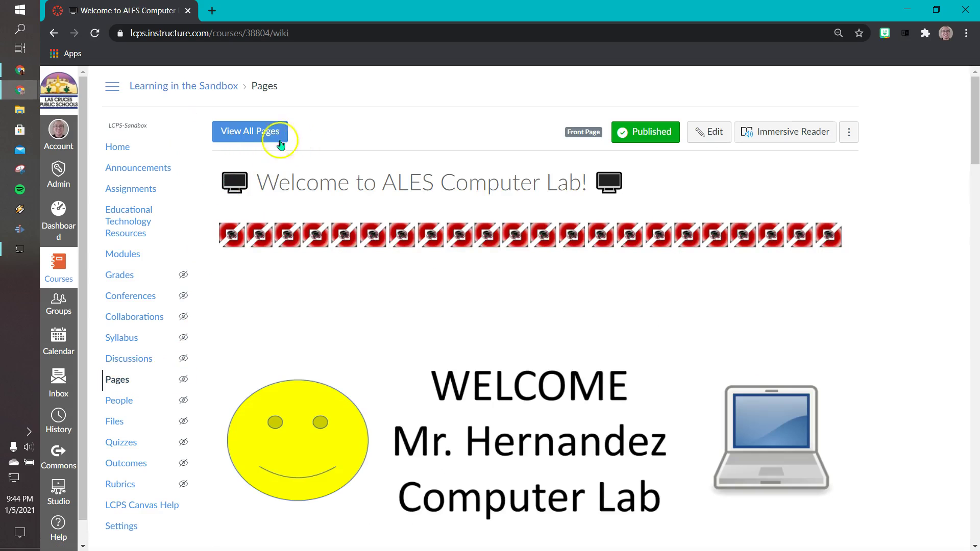
pyautogui.click(251, 145)
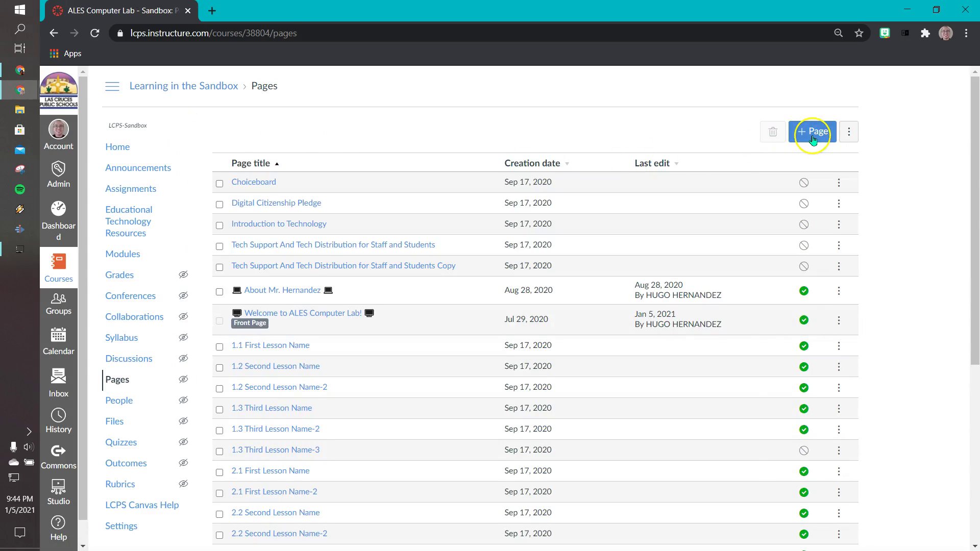
pyautogui.click(812, 135)
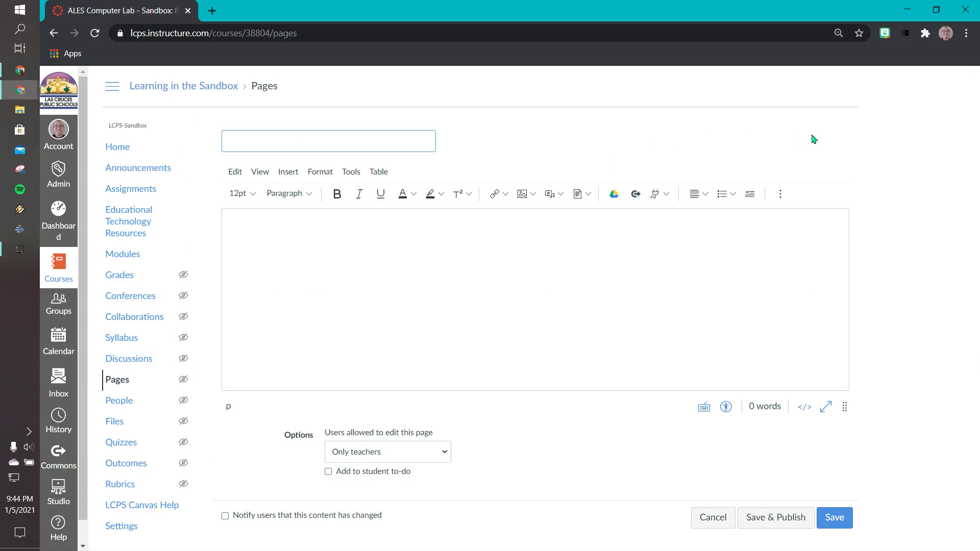
pyautogui.click(426, 142)
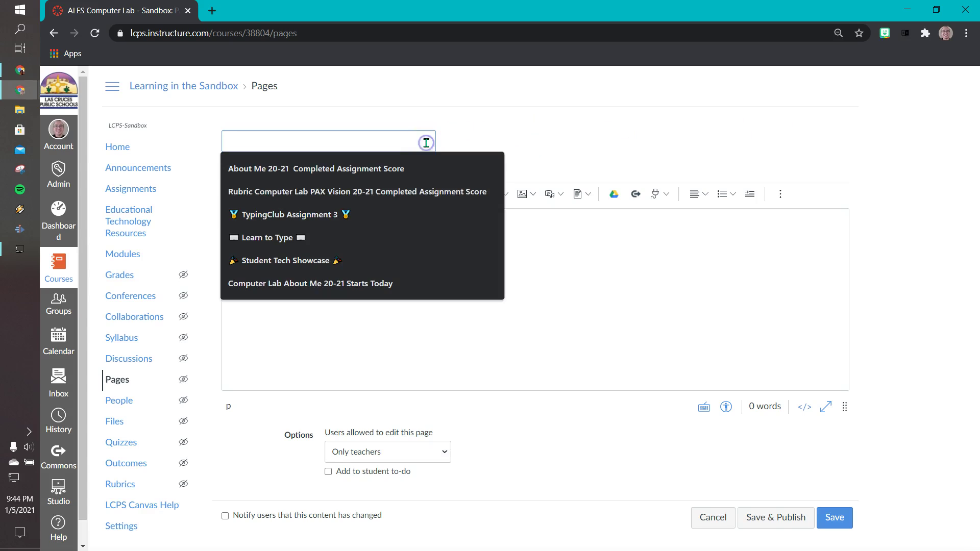
pyautogui.write('Practice Page')
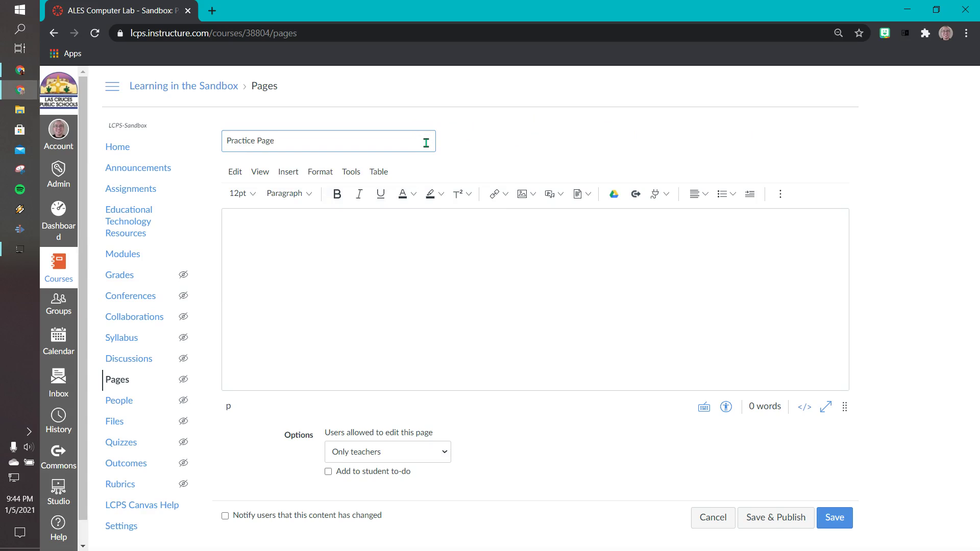
# Begin inserting an uploaded image into the Practice Page body
pyautogui.click(402, 245)
pyautogui.click(393, 238)
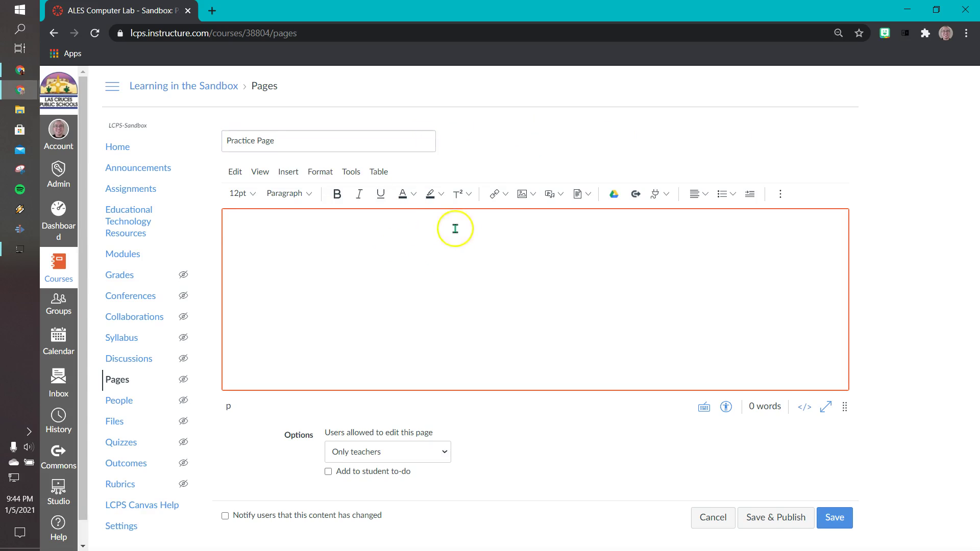
pyautogui.click(523, 196)
# Upload the smiling bitmoji from the Pictures folder and submit it into the page
pyautogui.click(486, 224)
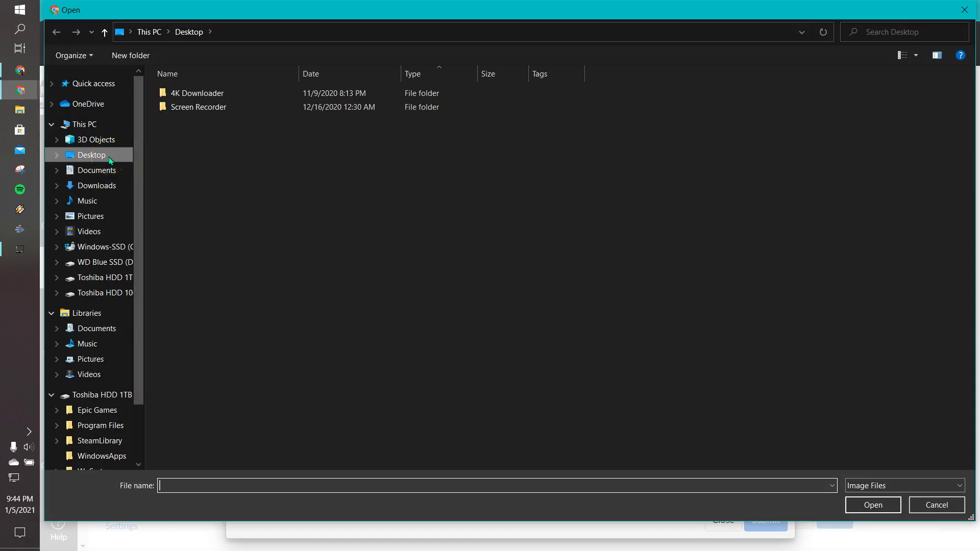
pyautogui.click(105, 215)
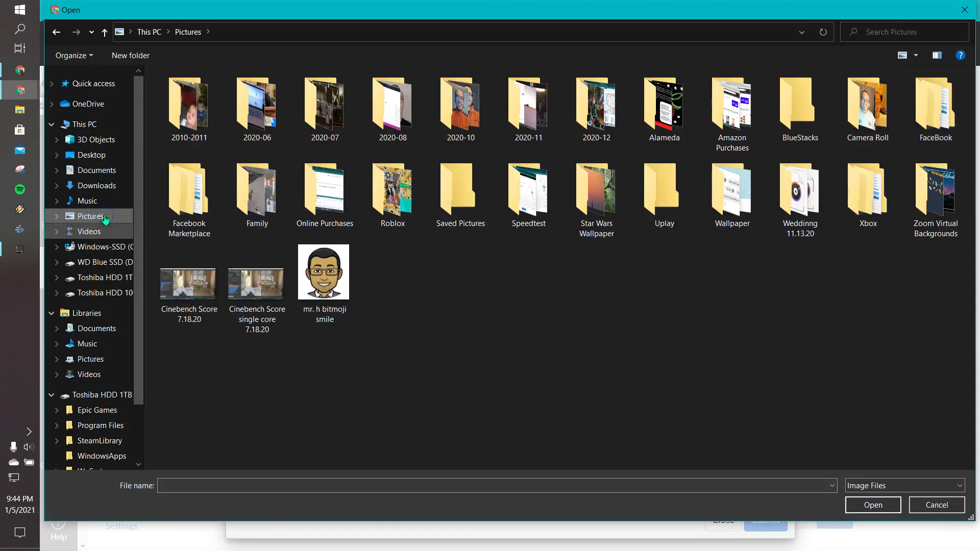
pyautogui.doubleClick(323, 272)
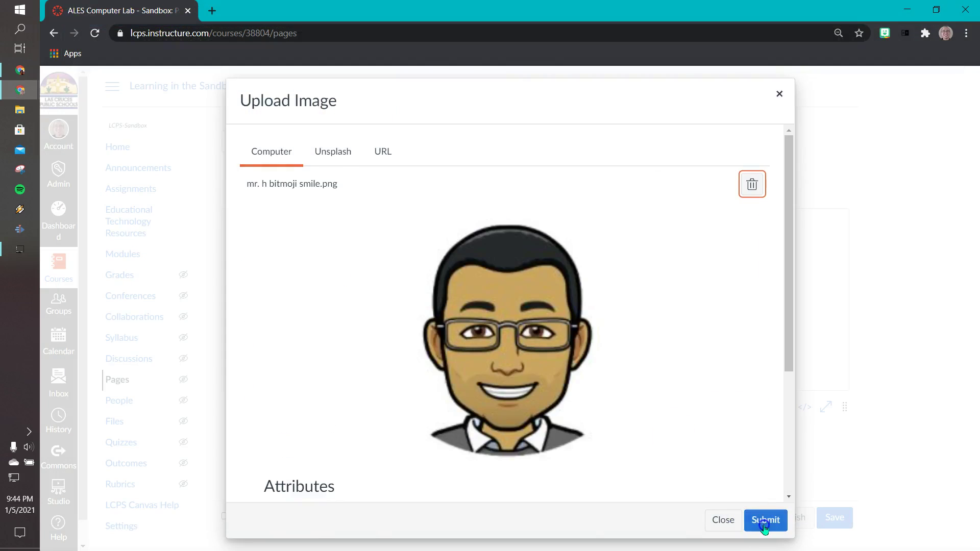
pyautogui.click(764, 523)
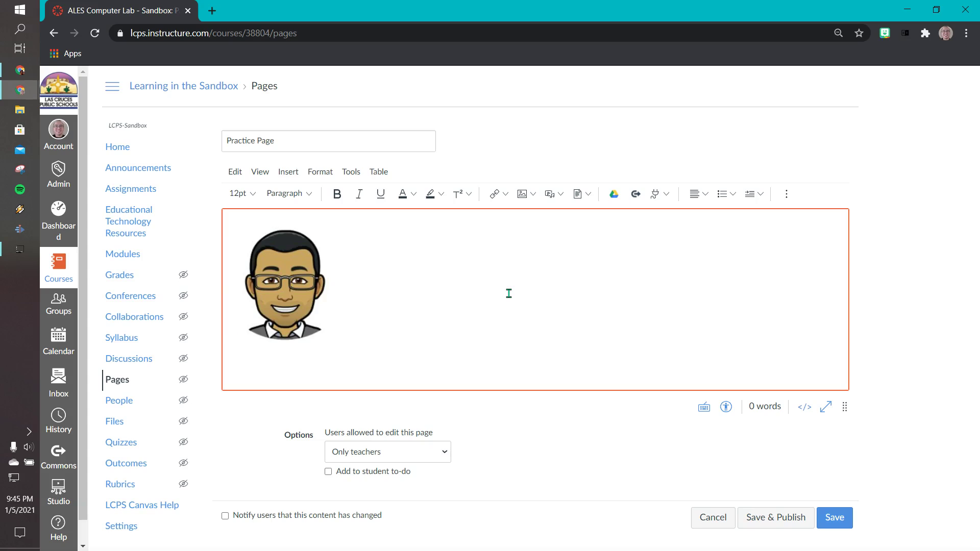
# Save the Practice Page with the bitmoji image in place
pyautogui.click(520, 286)
pyautogui.click(837, 519)
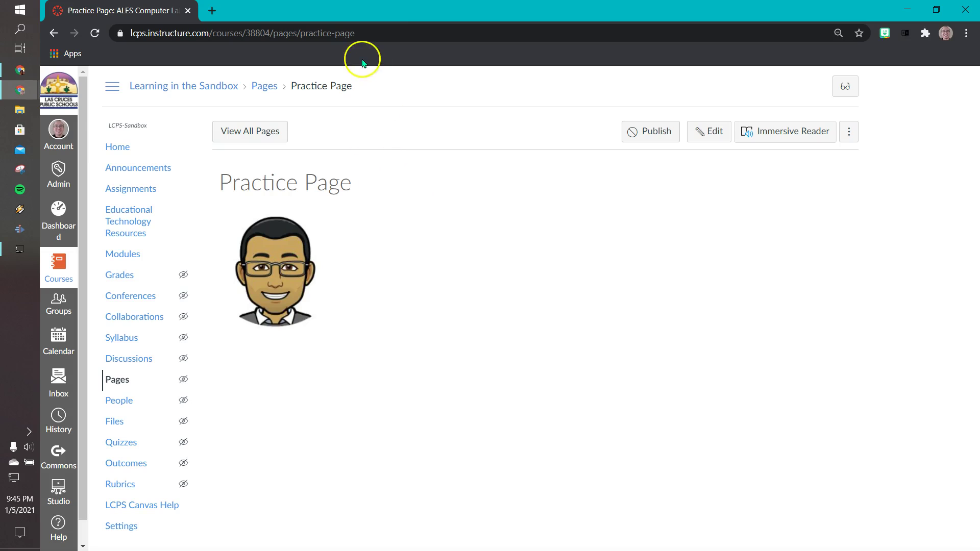
# Copy the Practice Page's full URL from the browser address bar
pyautogui.click(212, 35)
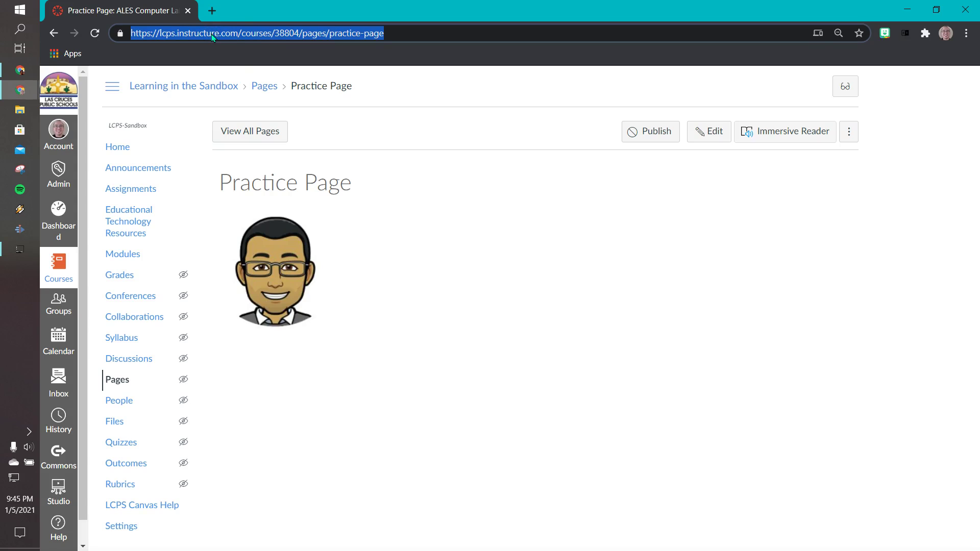
pyautogui.rightClick(227, 34)
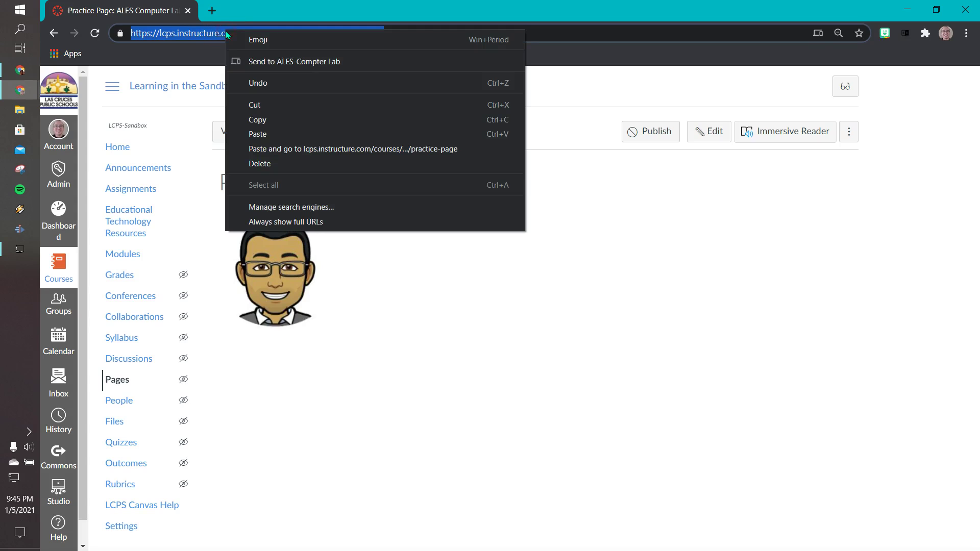
pyautogui.click(458, 120)
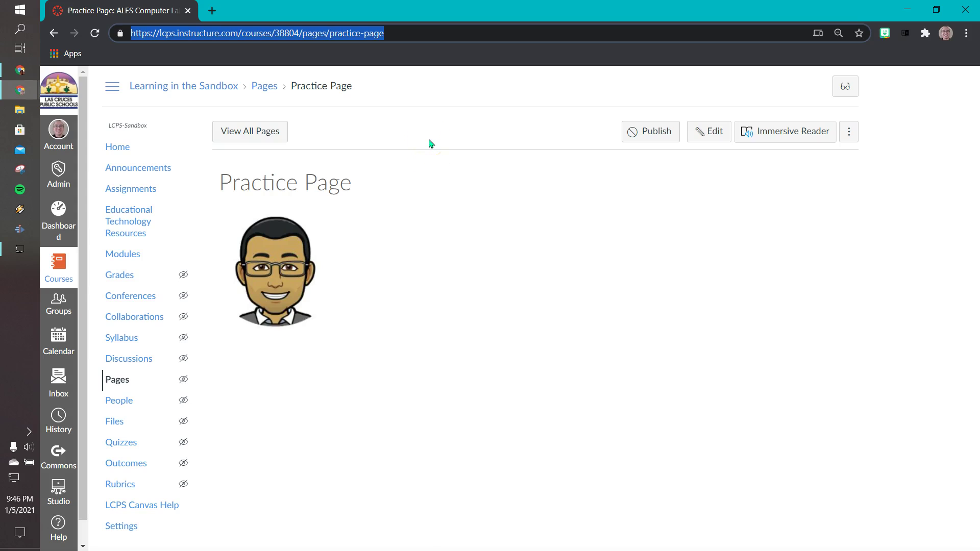
# Find the Redirect Tool under the course's Settings > Apps and start adding it
pyautogui.click(124, 526)
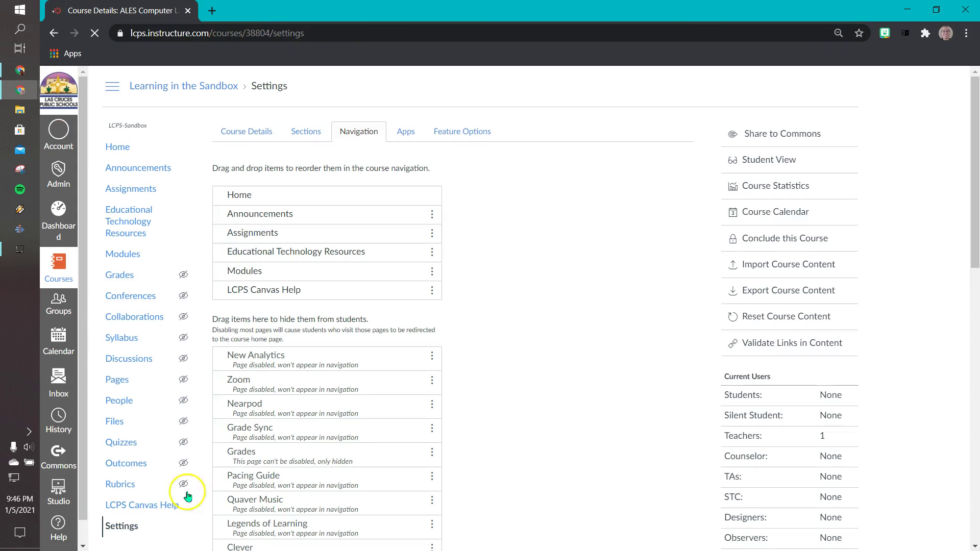
pyautogui.click(416, 133)
pyautogui.click(567, 253)
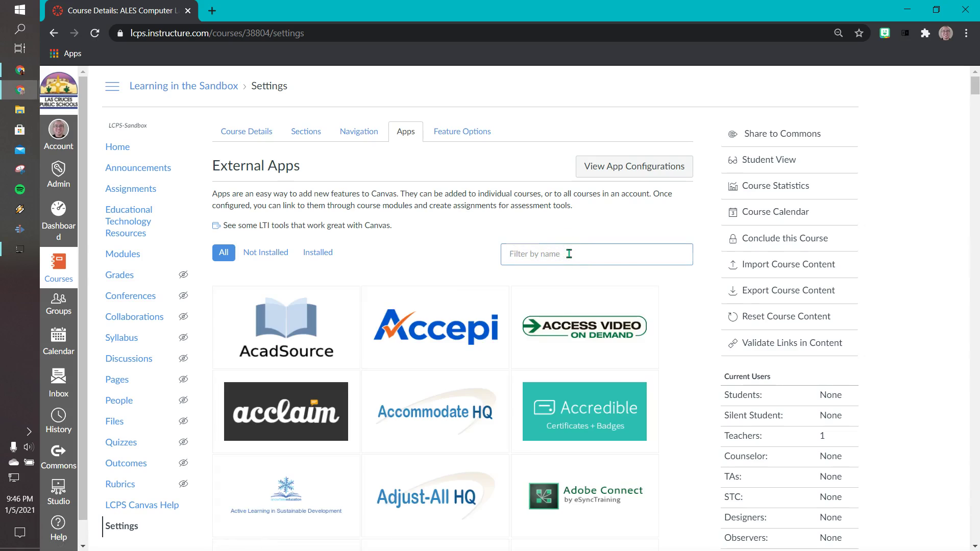
pyautogui.write('redire')
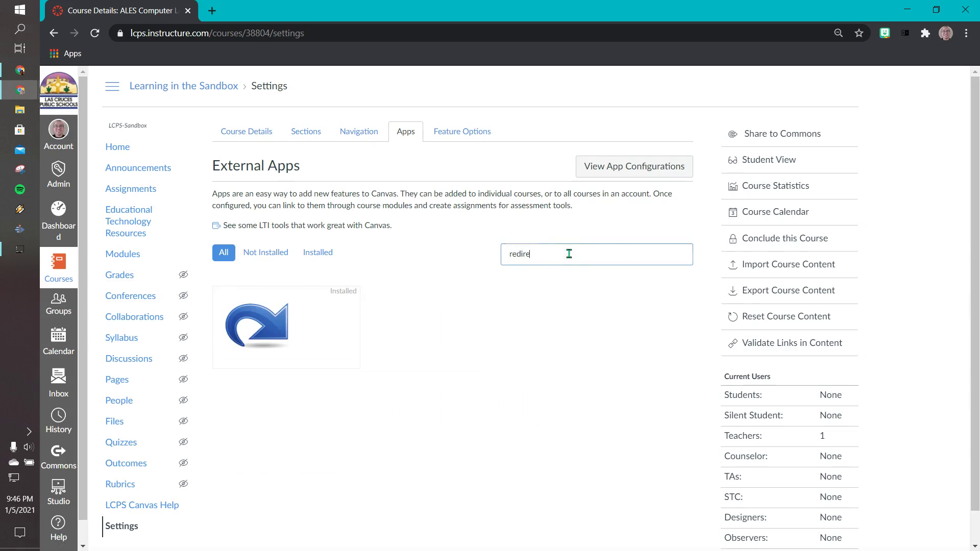
pyautogui.click(286, 312)
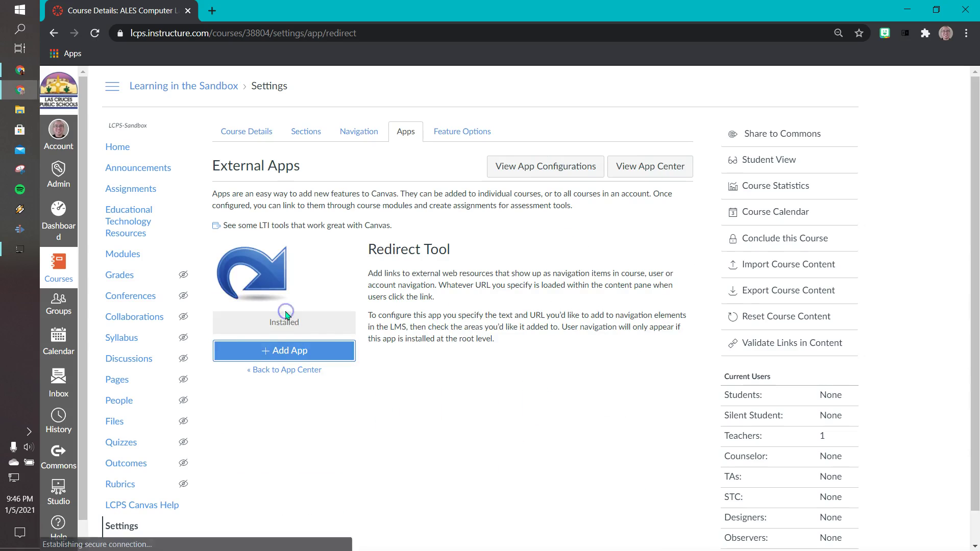
pyautogui.click(311, 352)
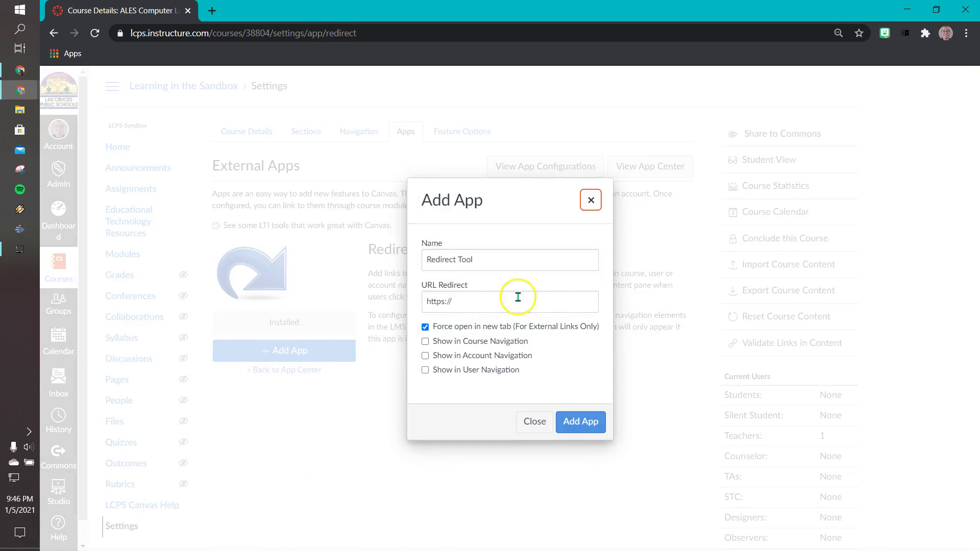
# Name the redirect link 'Practice Page' and paste the copied page address as its URL
pyautogui.tripleClick(524, 255)
pyautogui.write('P')
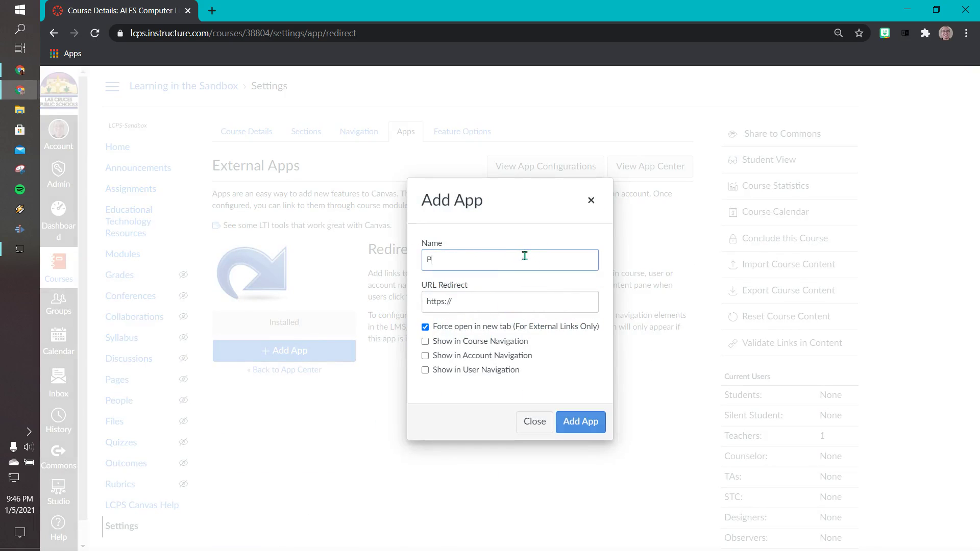
pyautogui.write('ractice Page')
pyautogui.click(486, 304)
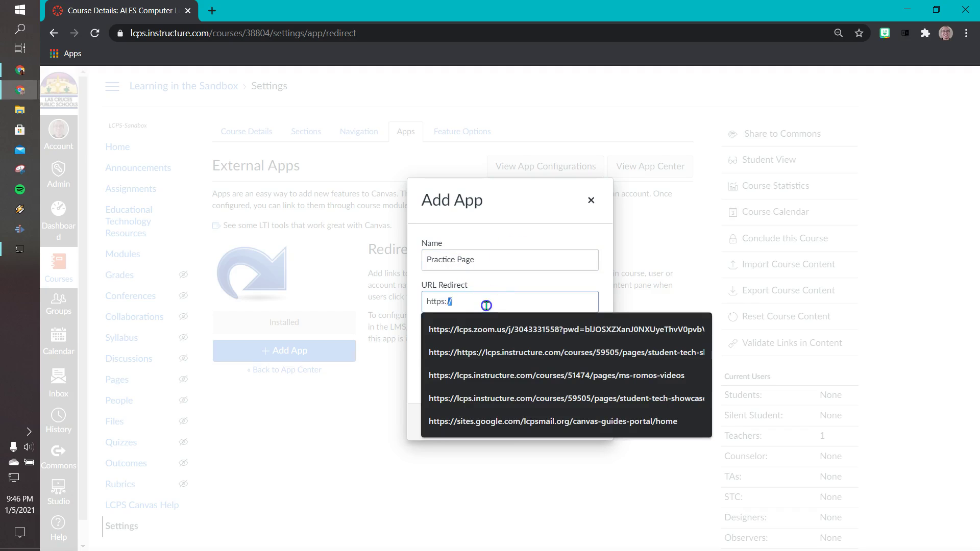
pyautogui.tripleClick(486, 304)
pyautogui.press('BackSpace')
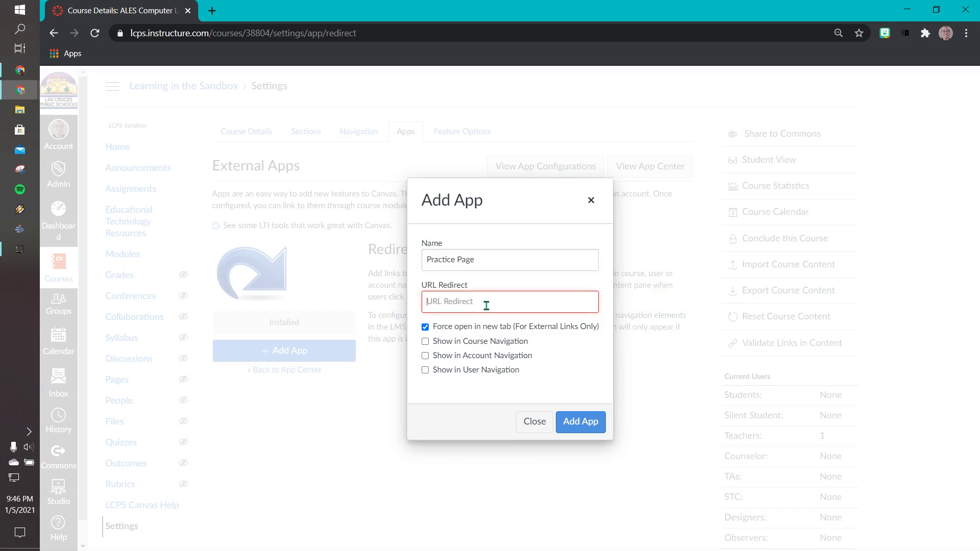
pyautogui.click(488, 305)
pyautogui.click(492, 306)
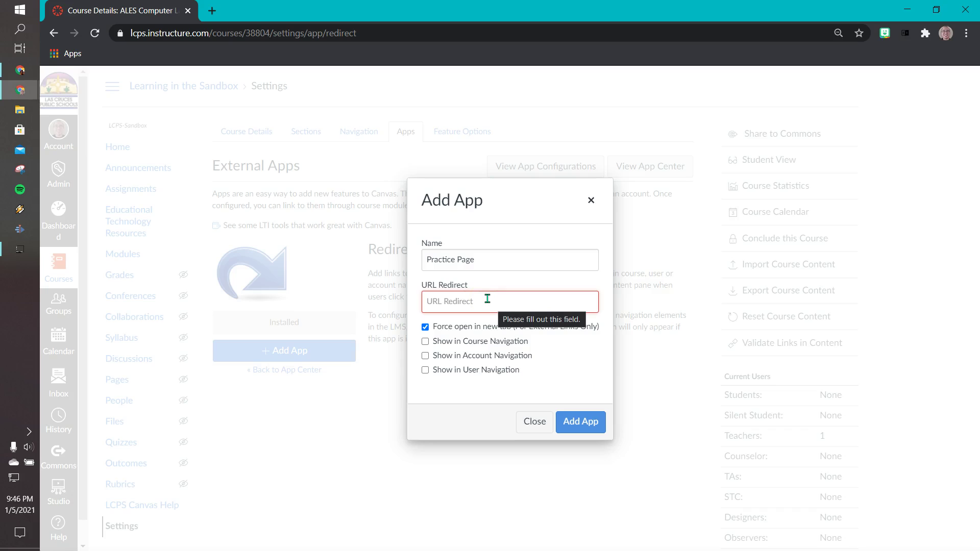
pyautogui.click(487, 300)
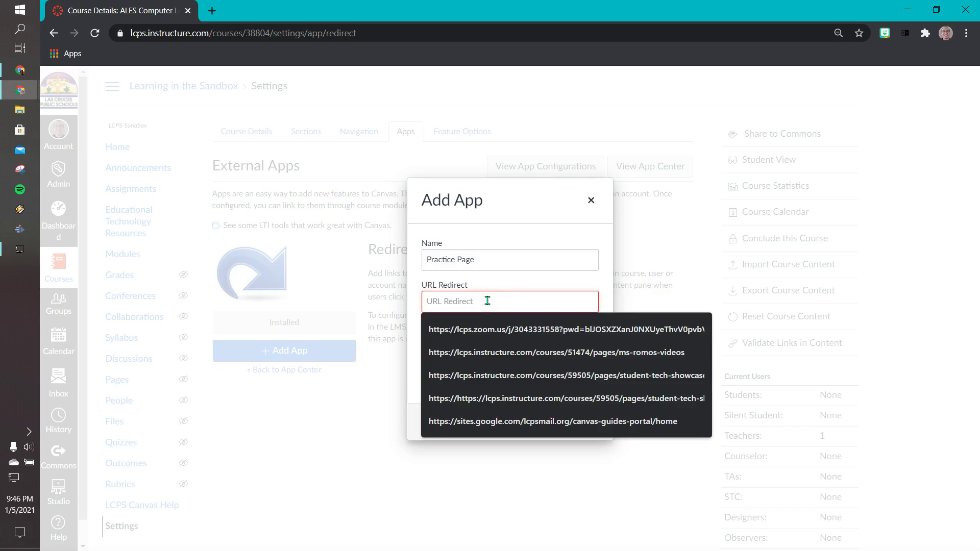
pyautogui.hotkey('ctrl', 'v')
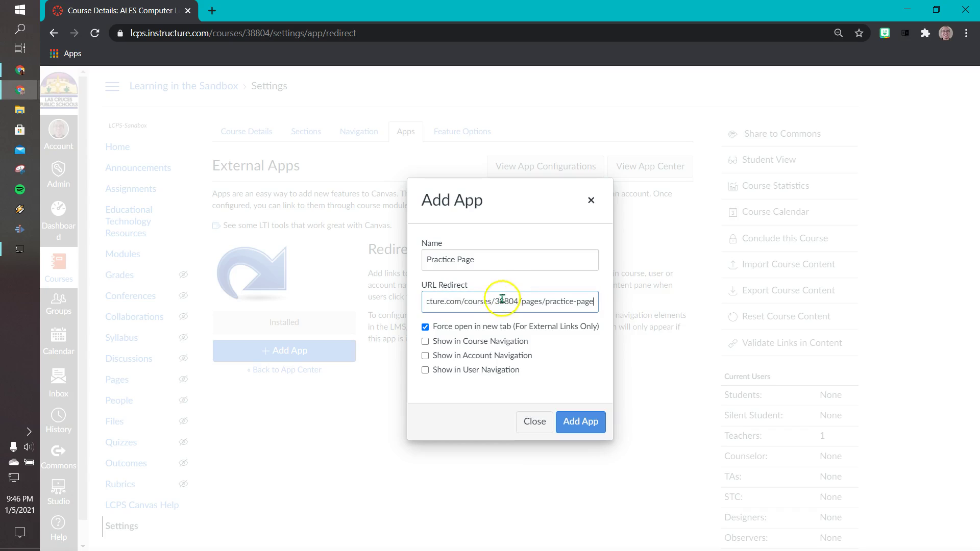
# Keep the link in the same tab, show it in Course Navigation, and add the app
pyautogui.click(426, 328)
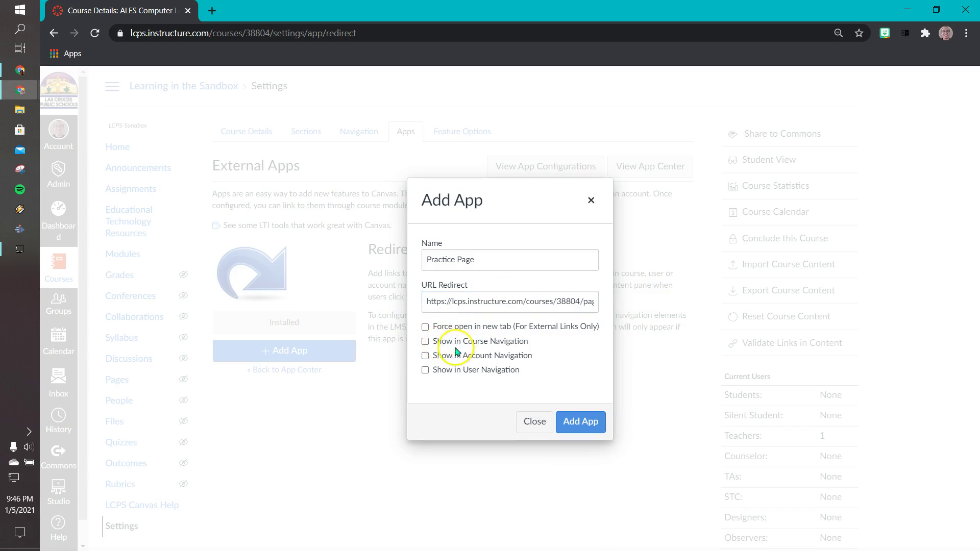
pyautogui.click(425, 342)
pyautogui.click(583, 425)
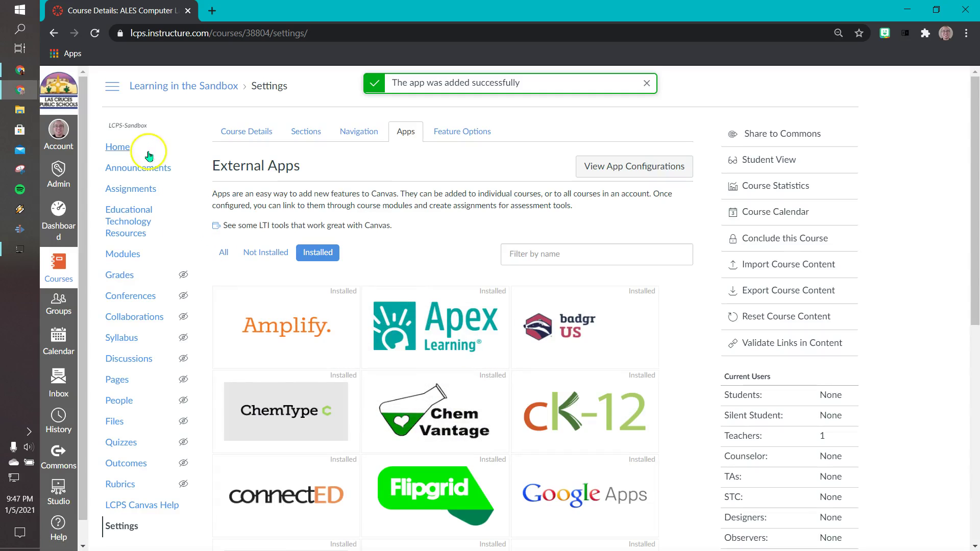
# From the course home, open the new Practice Page link in the course navigation
pyautogui.click(118, 148)
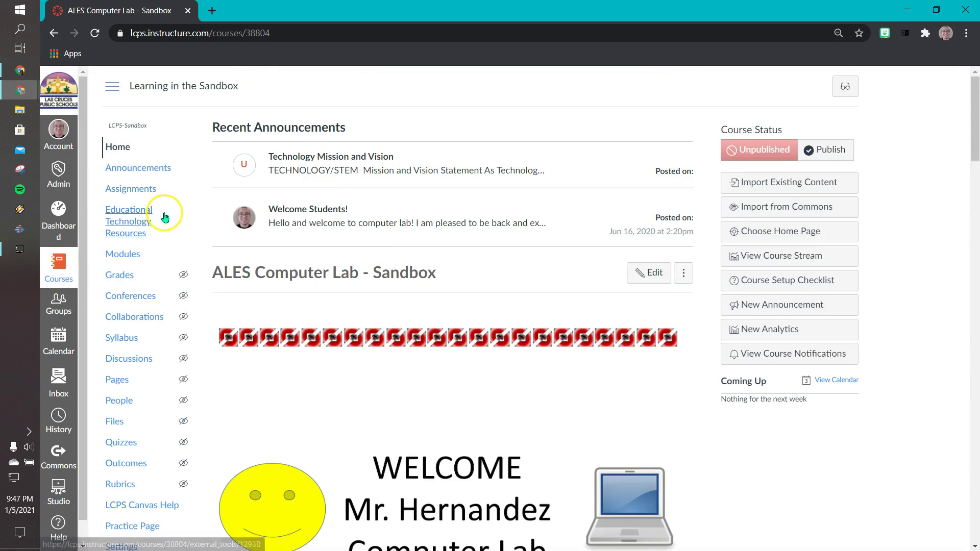
pyautogui.scroll(-1, 165, 217)
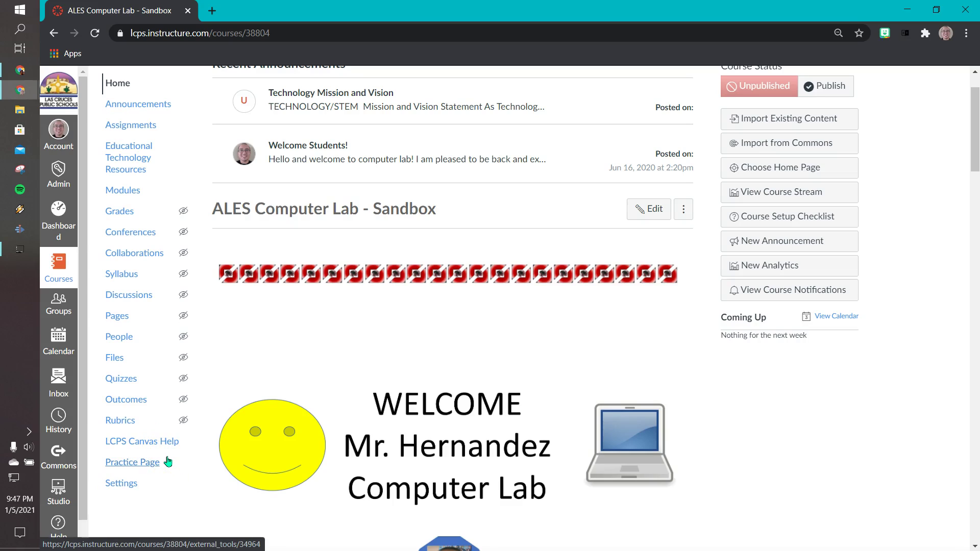
pyautogui.click(135, 463)
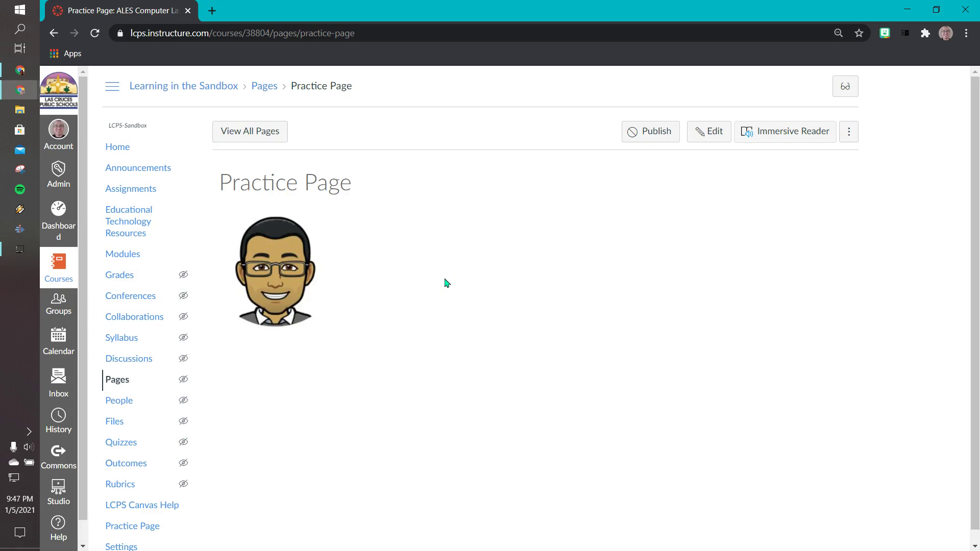
# Go back to the course home page and scroll down to view the new Practice Page link
pyautogui.click(469, 239)
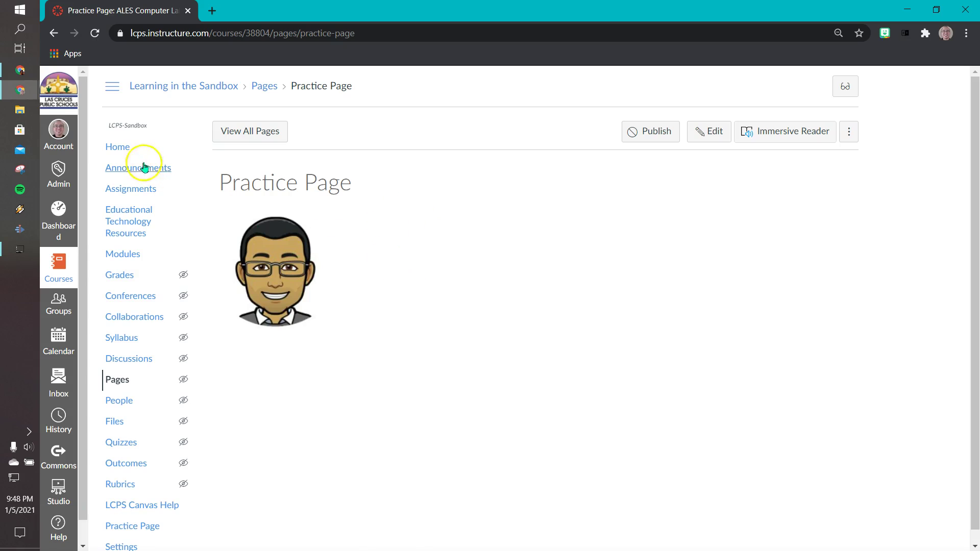
pyautogui.click(126, 148)
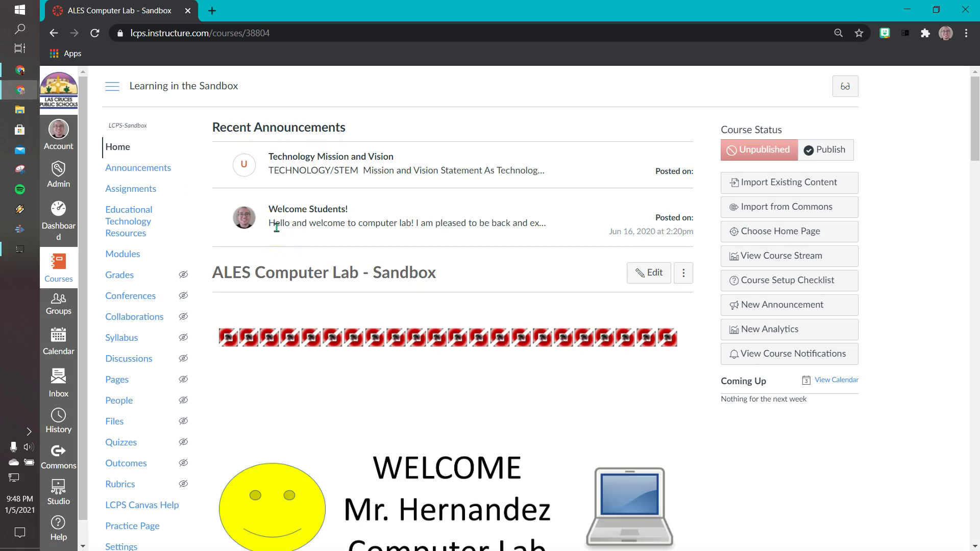
pyautogui.click(234, 203)
pyautogui.scroll(-1, 148, 434)
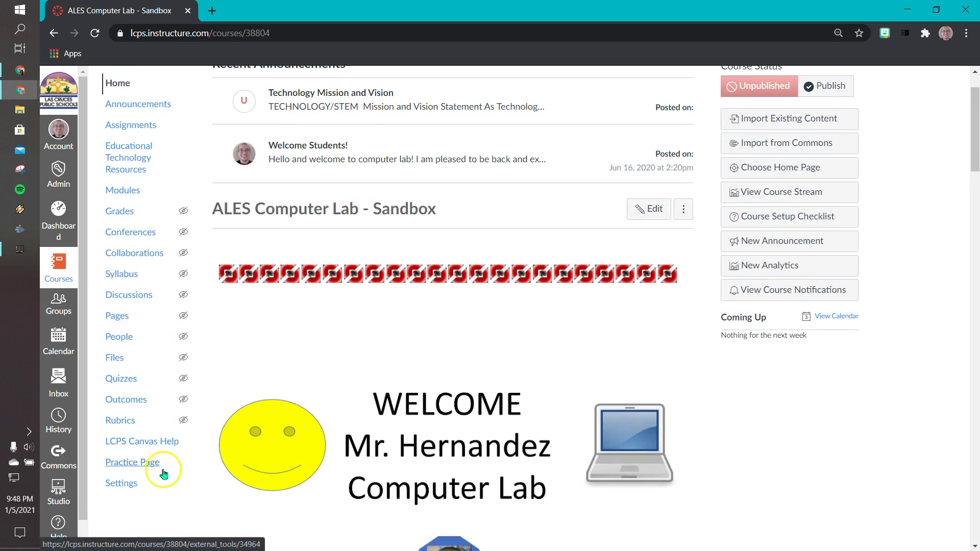